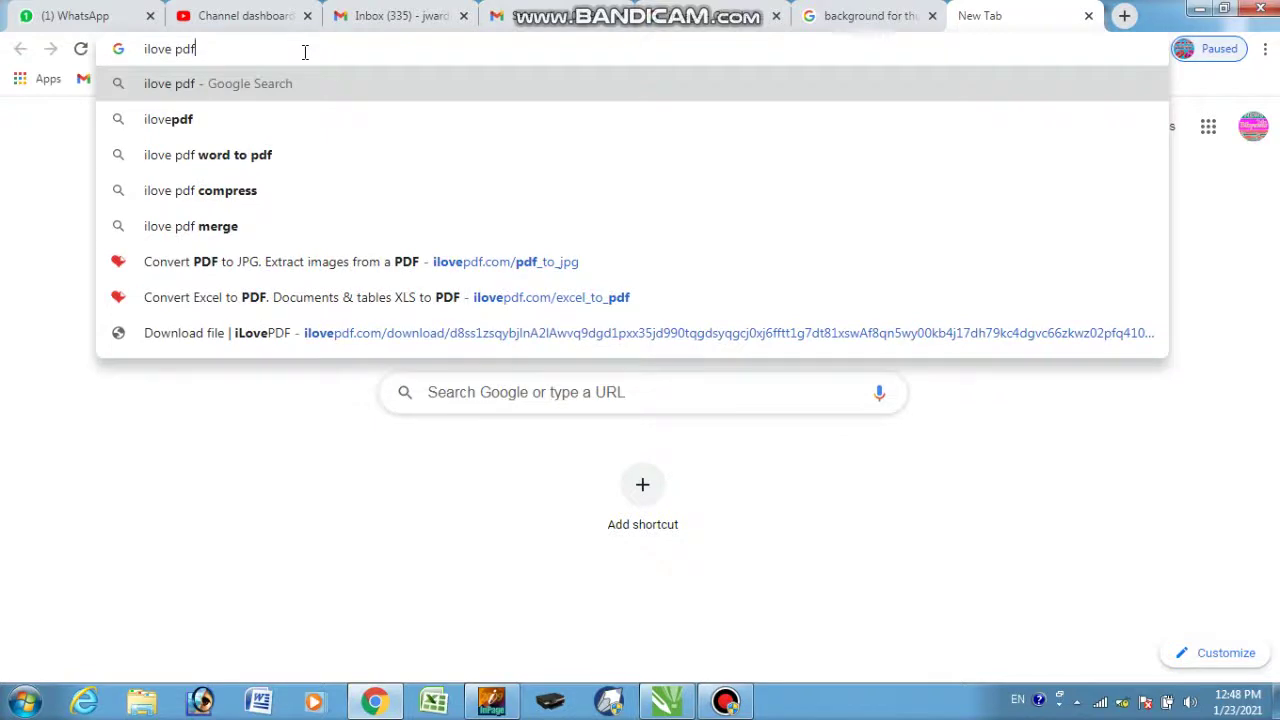
- Search Google for "ilove pdf" and open the iLovePDF online PDF tools website
key(Return)
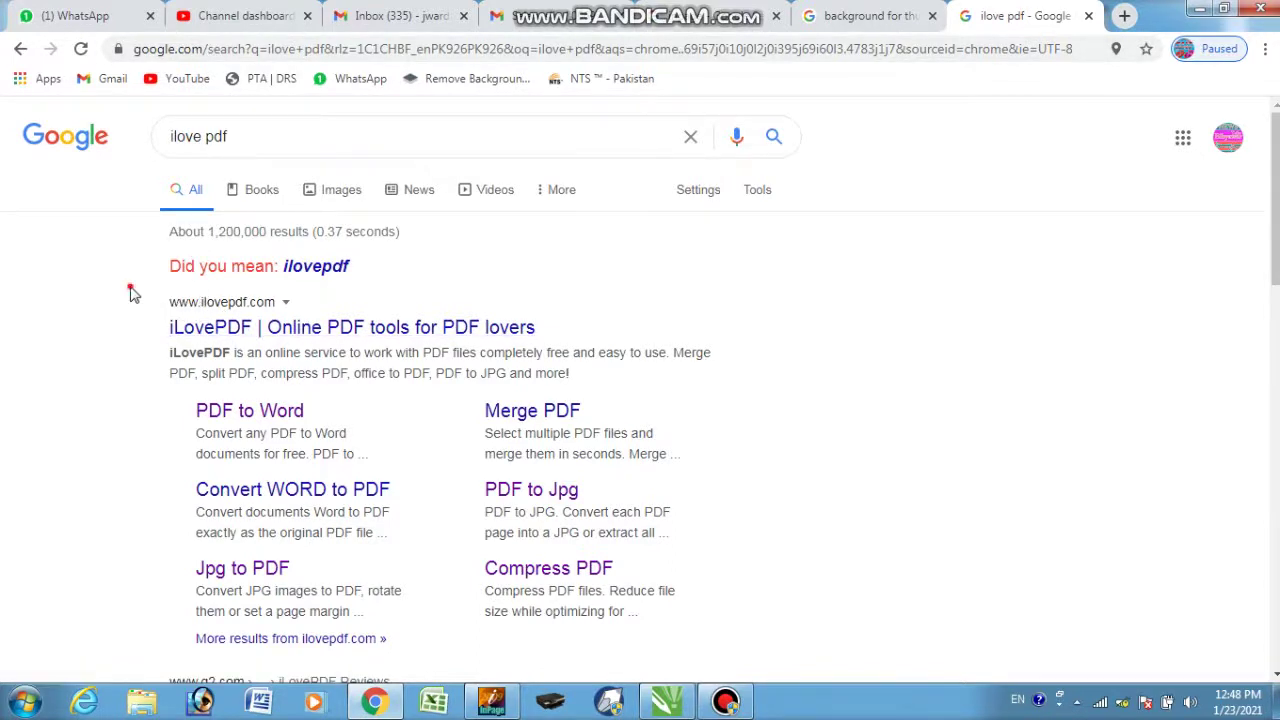
drag(129, 289, 566, 349)
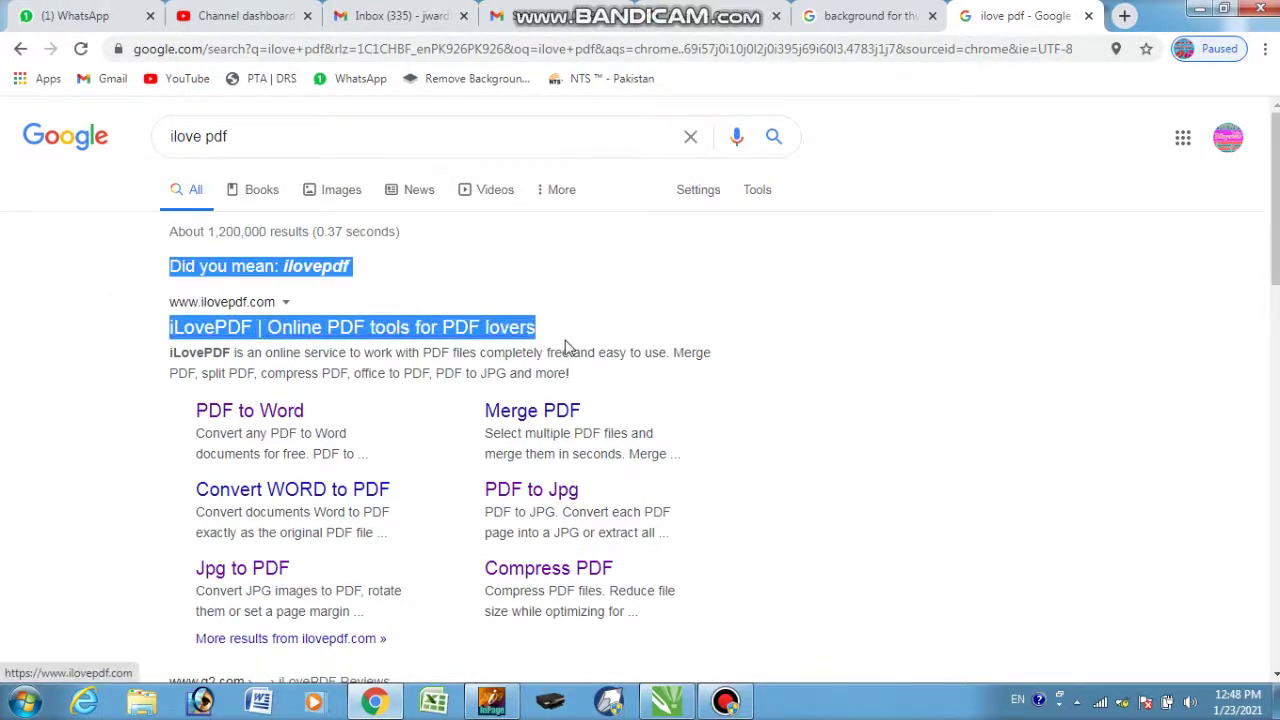
click(145, 304)
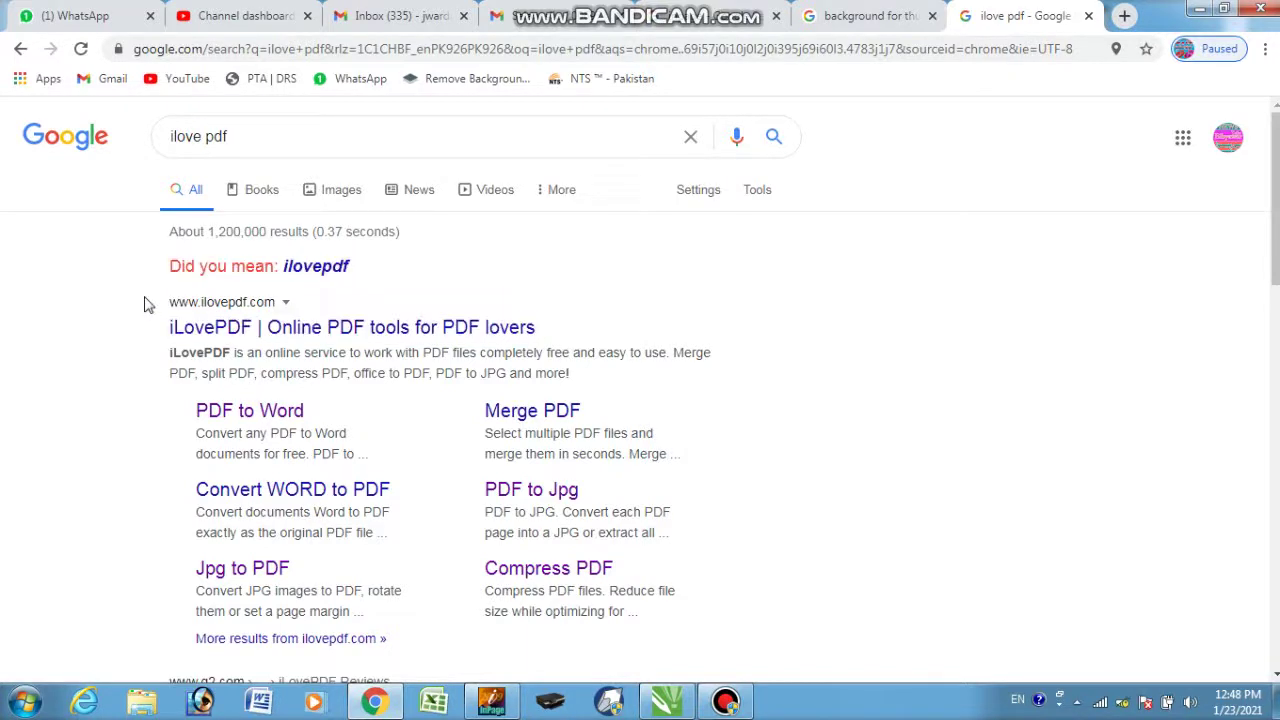
drag(170, 308, 534, 343)
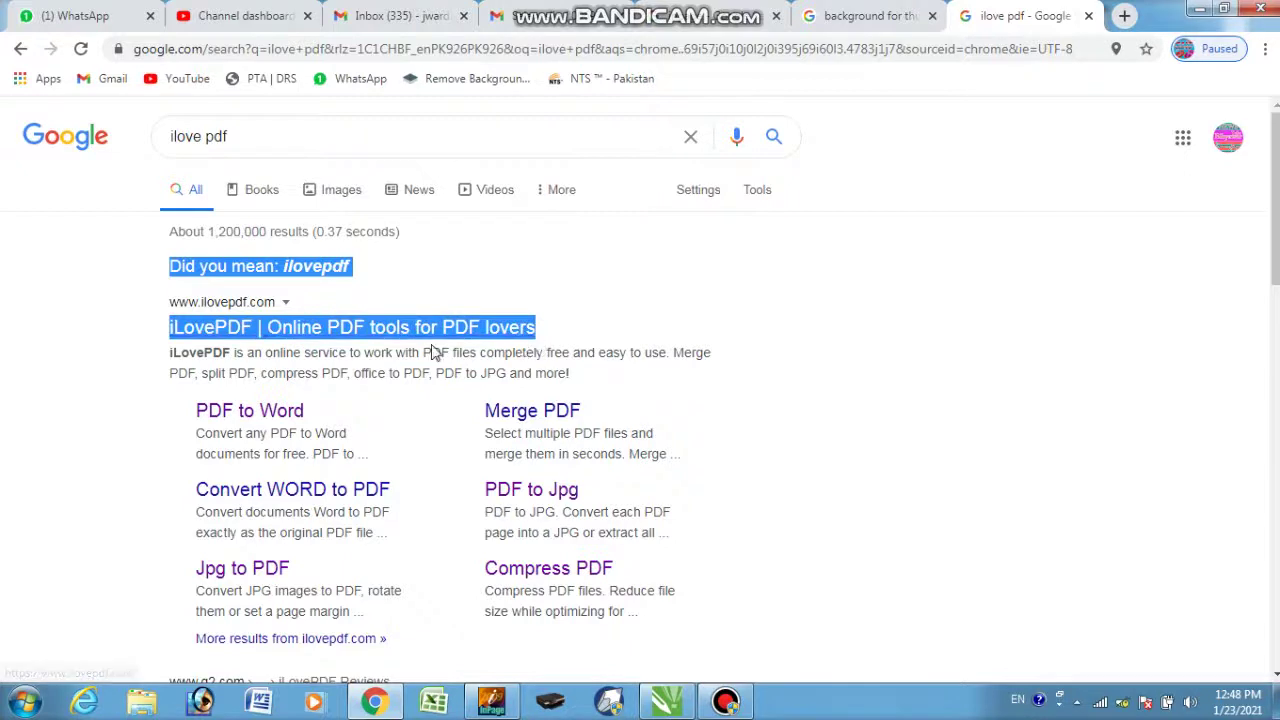
click(287, 330)
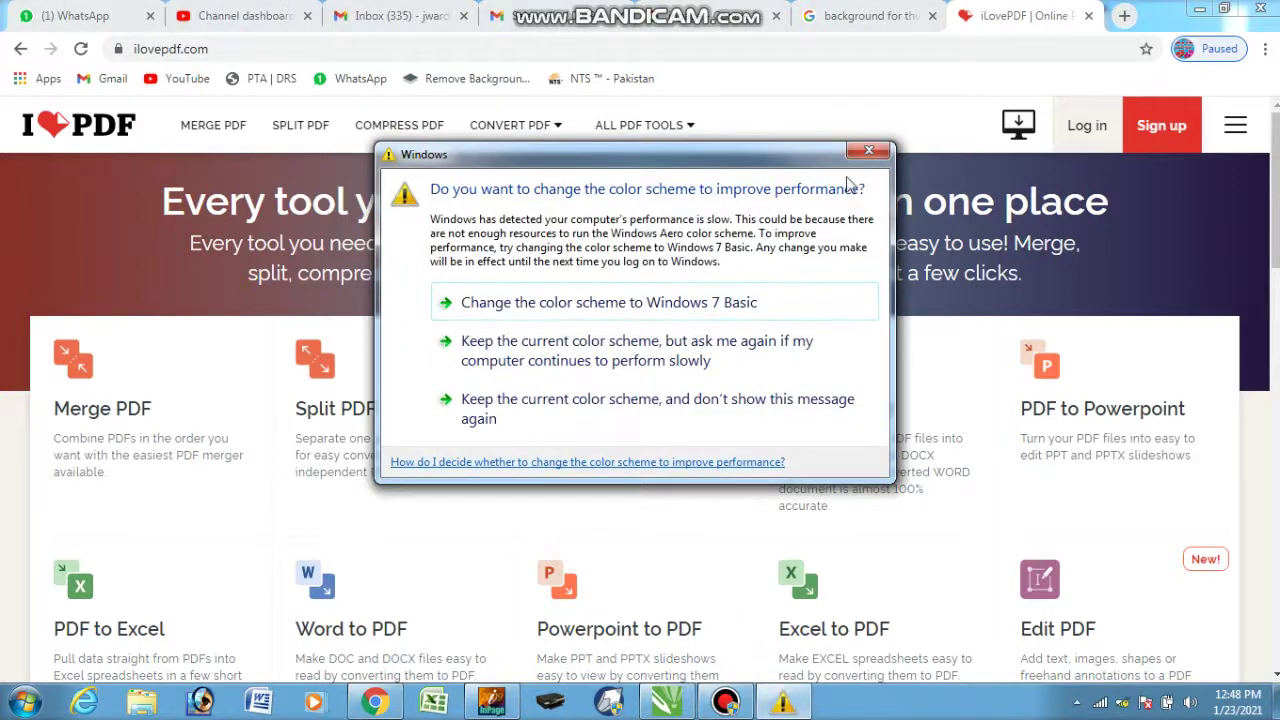
- Dismiss the Windows color scheme prompt without choosing any of its options
click(868, 153)
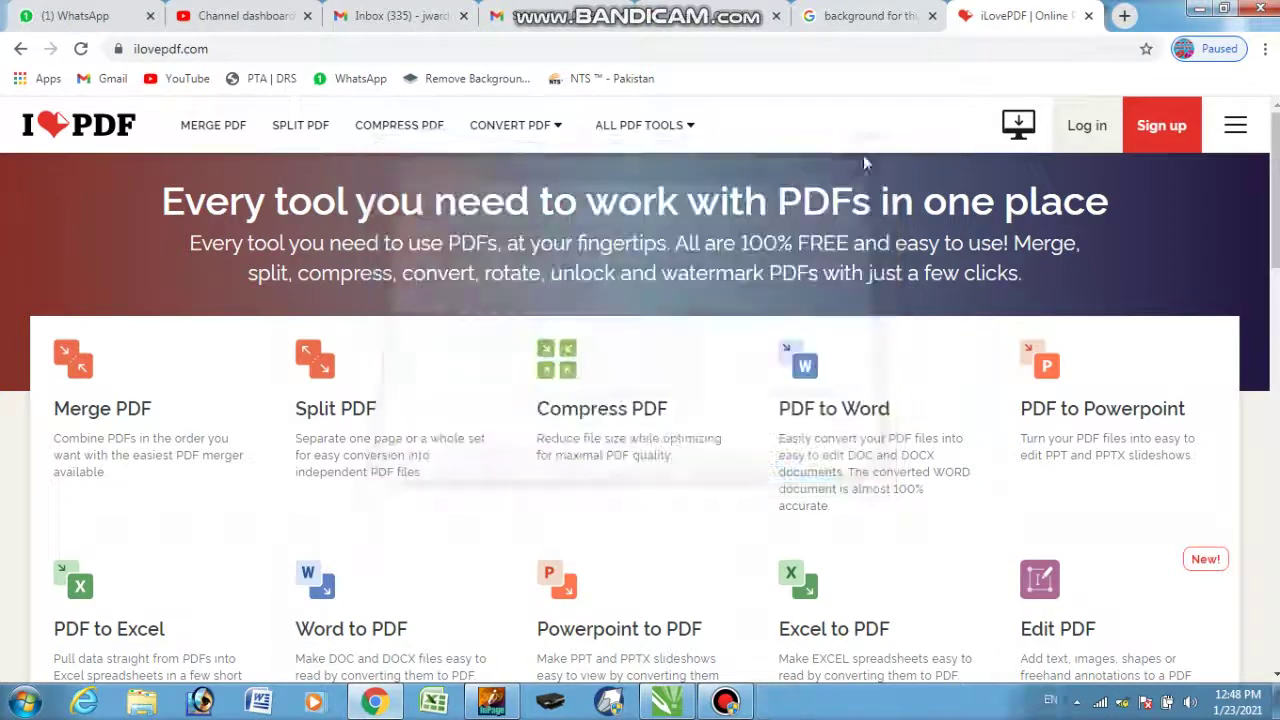
click(726, 703)
click(726, 703)
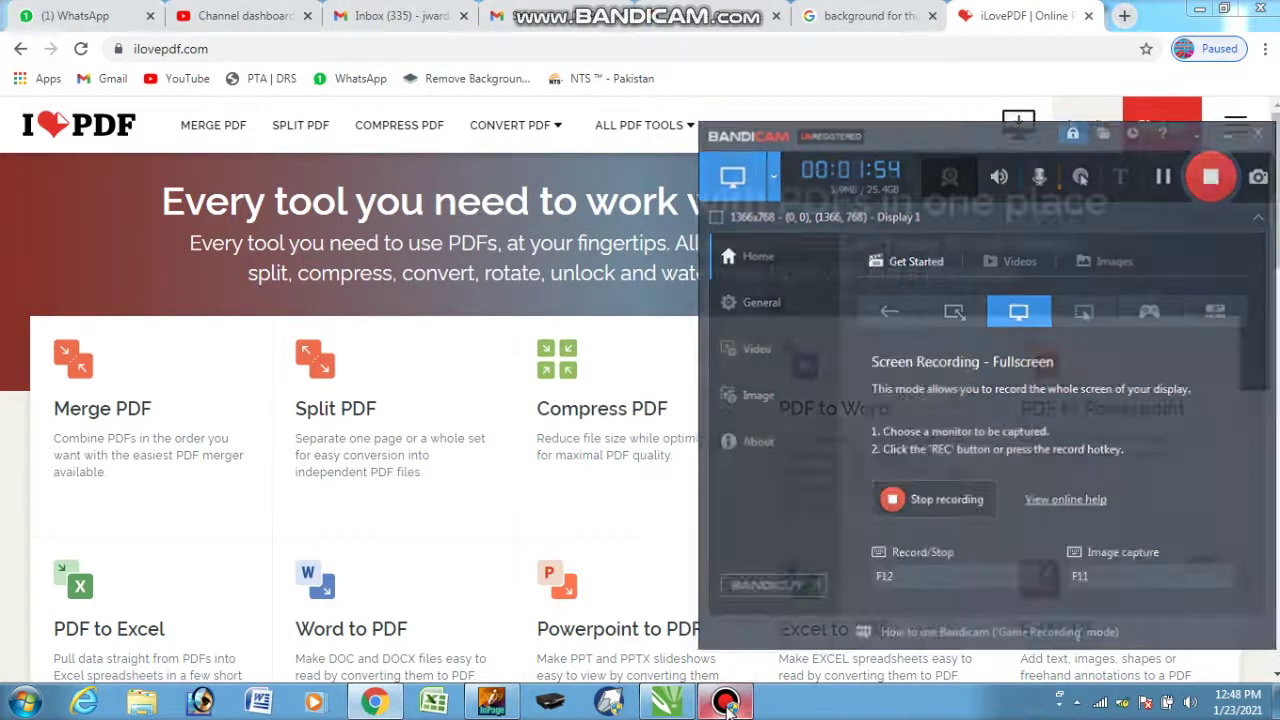
- Look through the available PDF tools and open the Word to PDF converter
scroll(357, 371, down, 2)
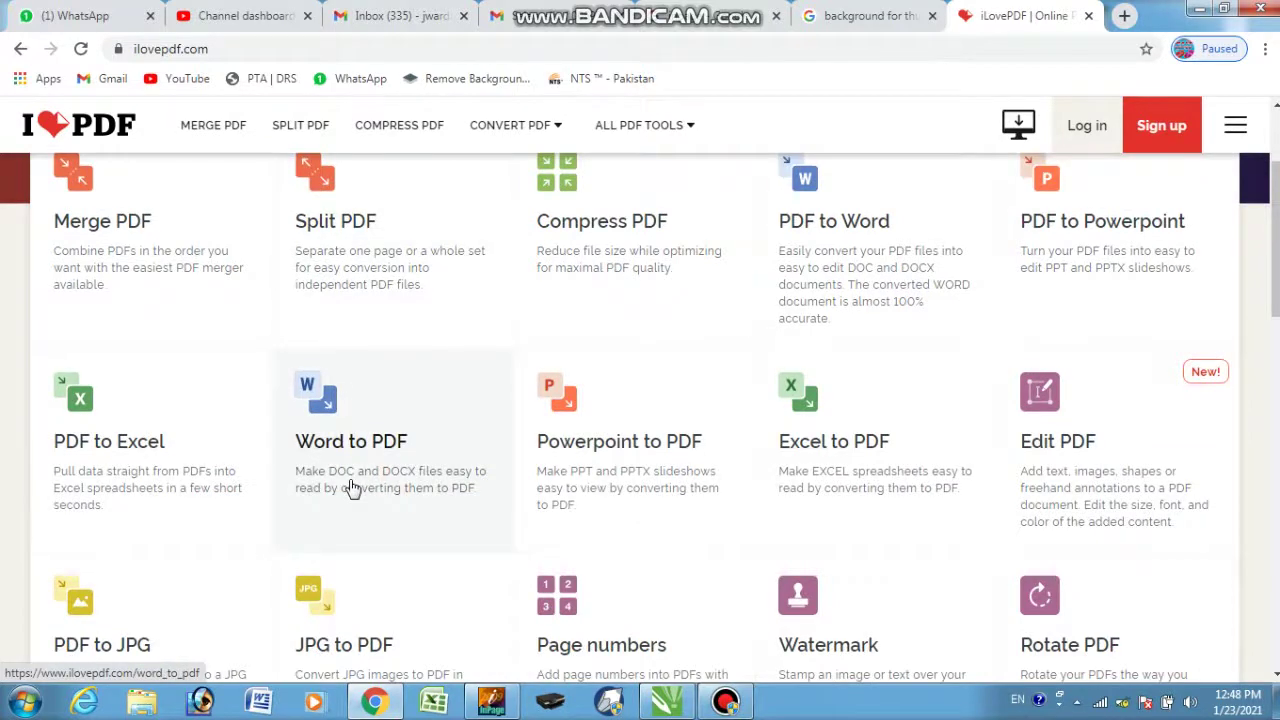
scroll(485, 477, up, 1)
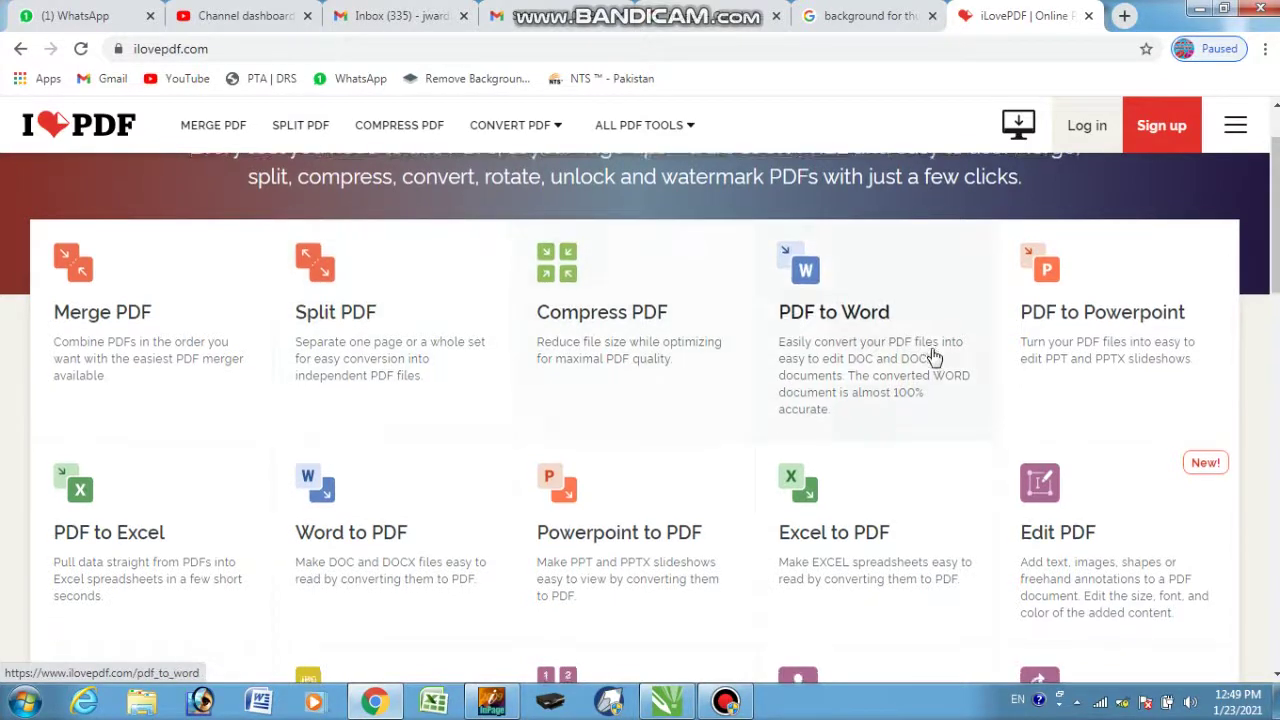
scroll(934, 357, down, 2)
scroll(934, 360, down, 3)
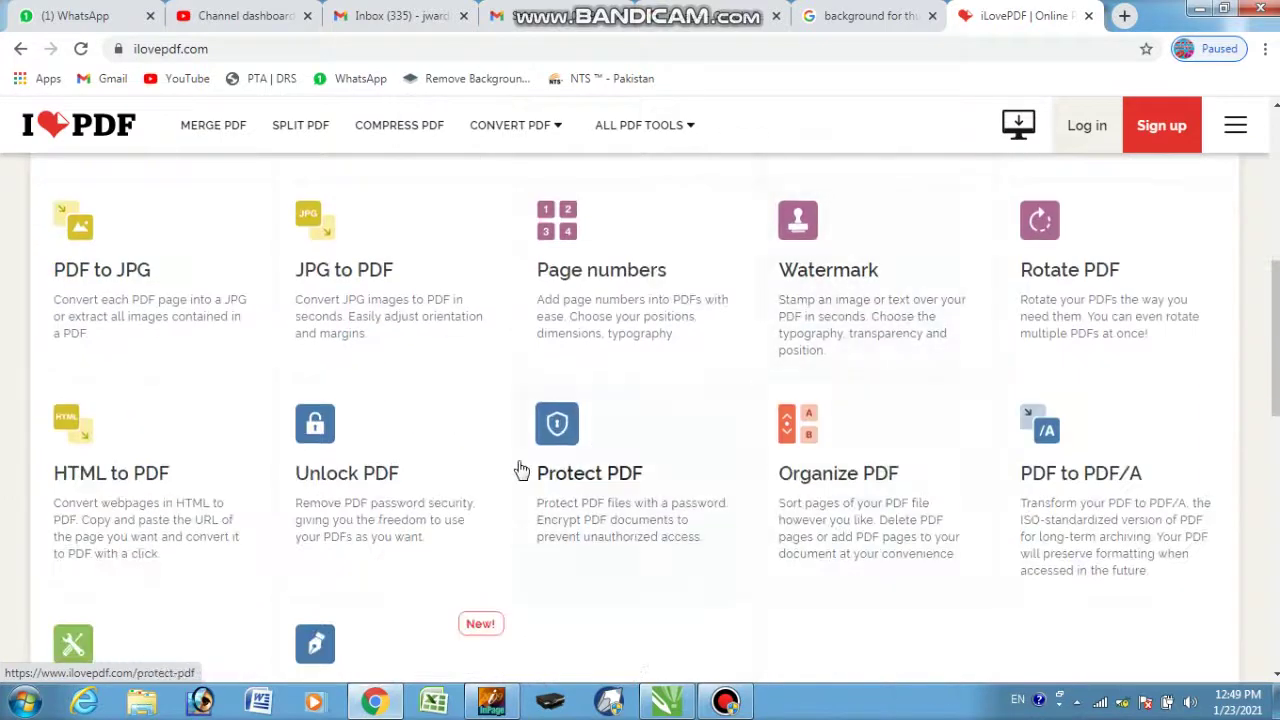
scroll(306, 423, up, 6)
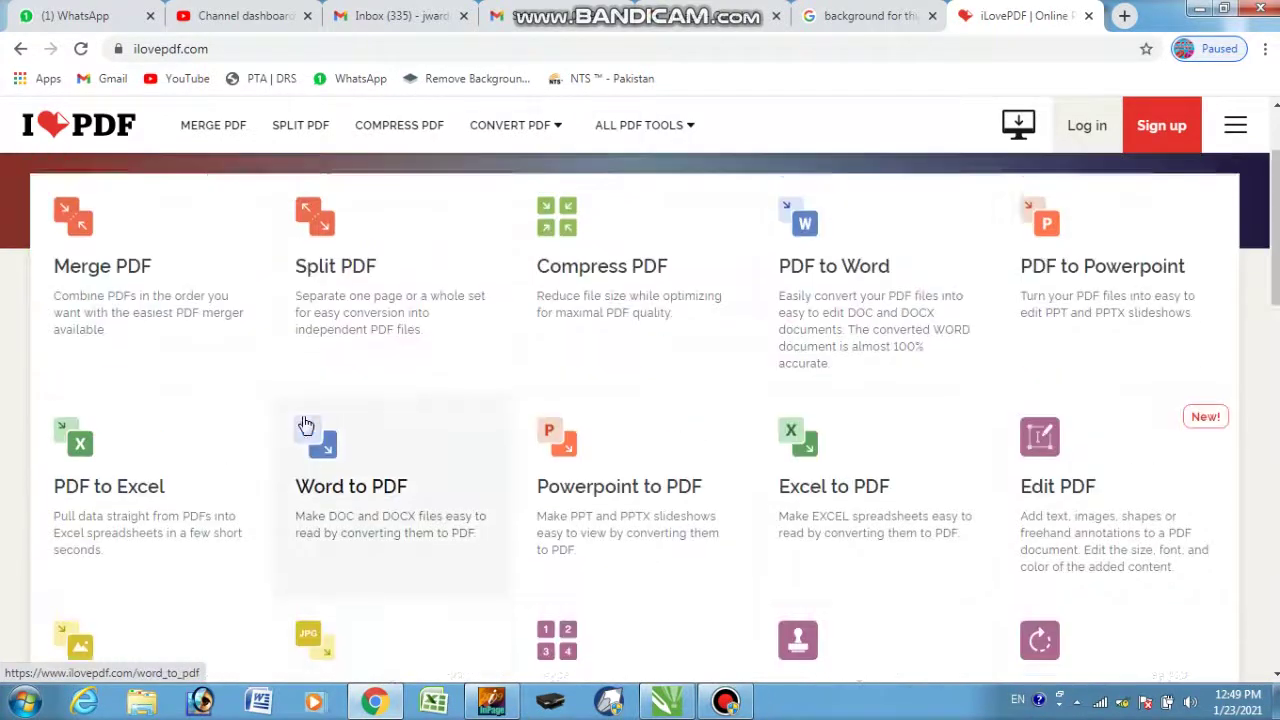
scroll(406, 374, down, 1)
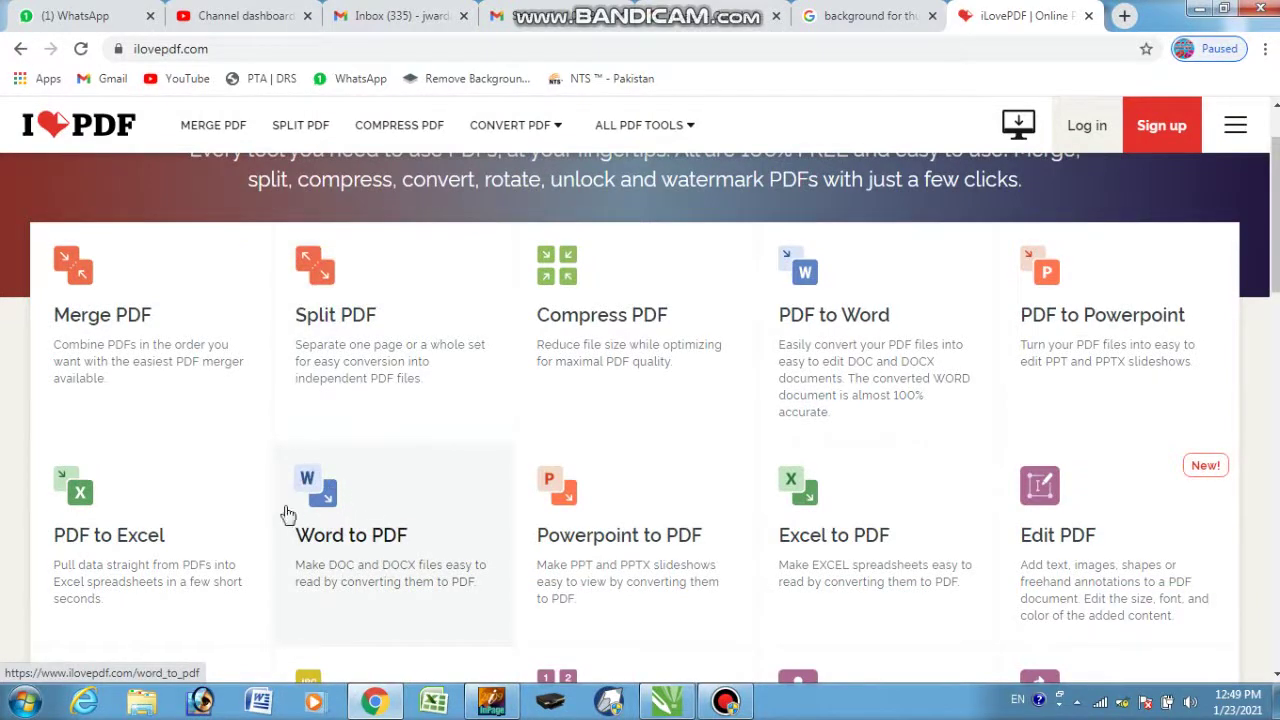
click(378, 540)
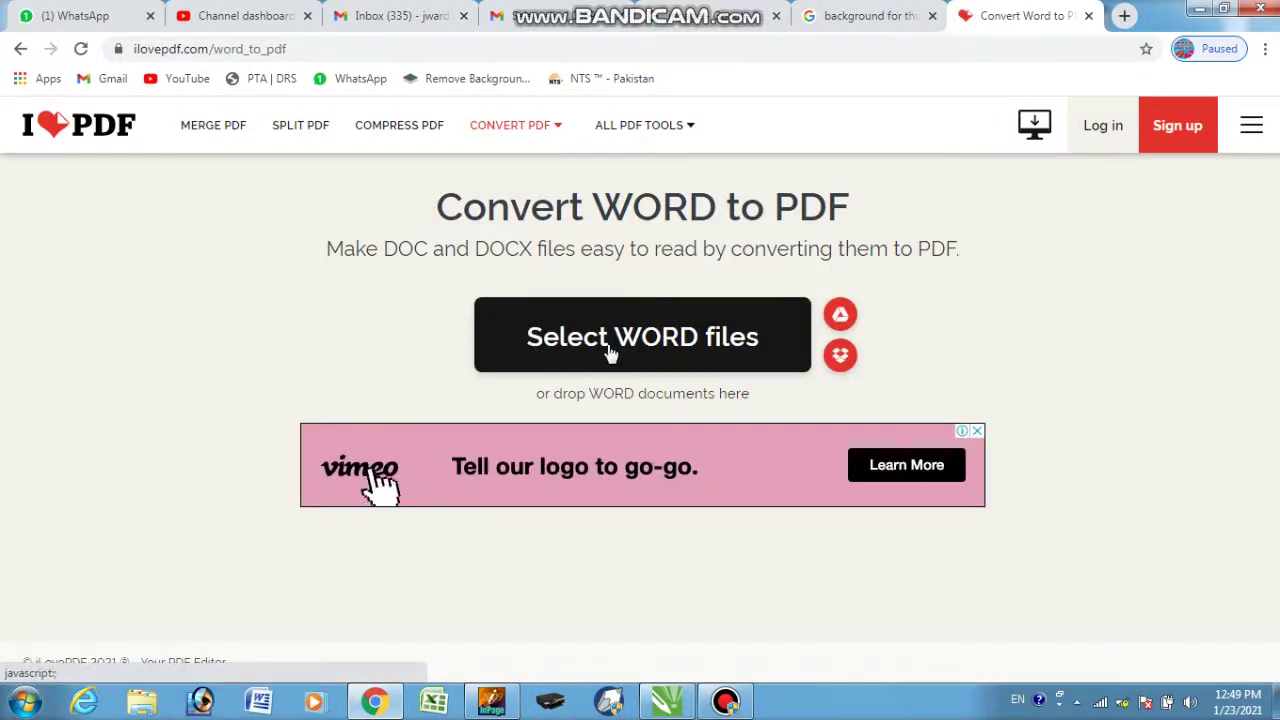
- Select the Word document stored on the Desktop as the file for conversion to PDF
click(688, 340)
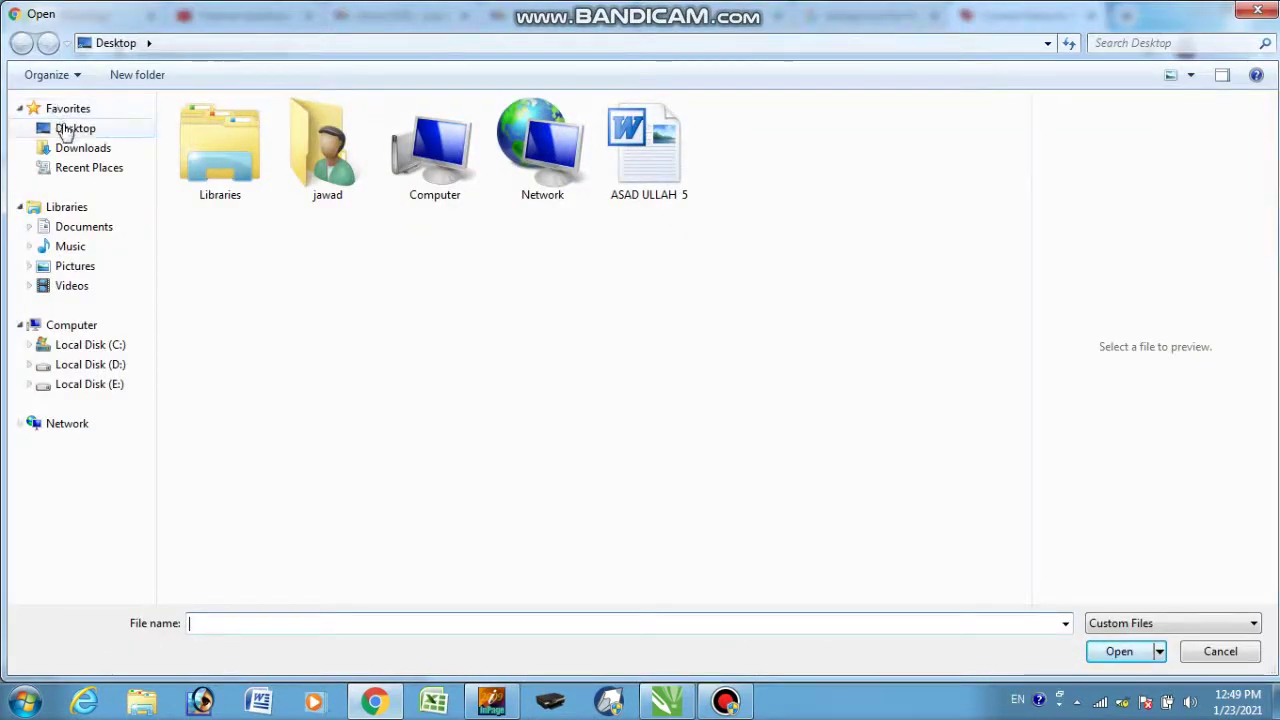
click(76, 167)
click(66, 207)
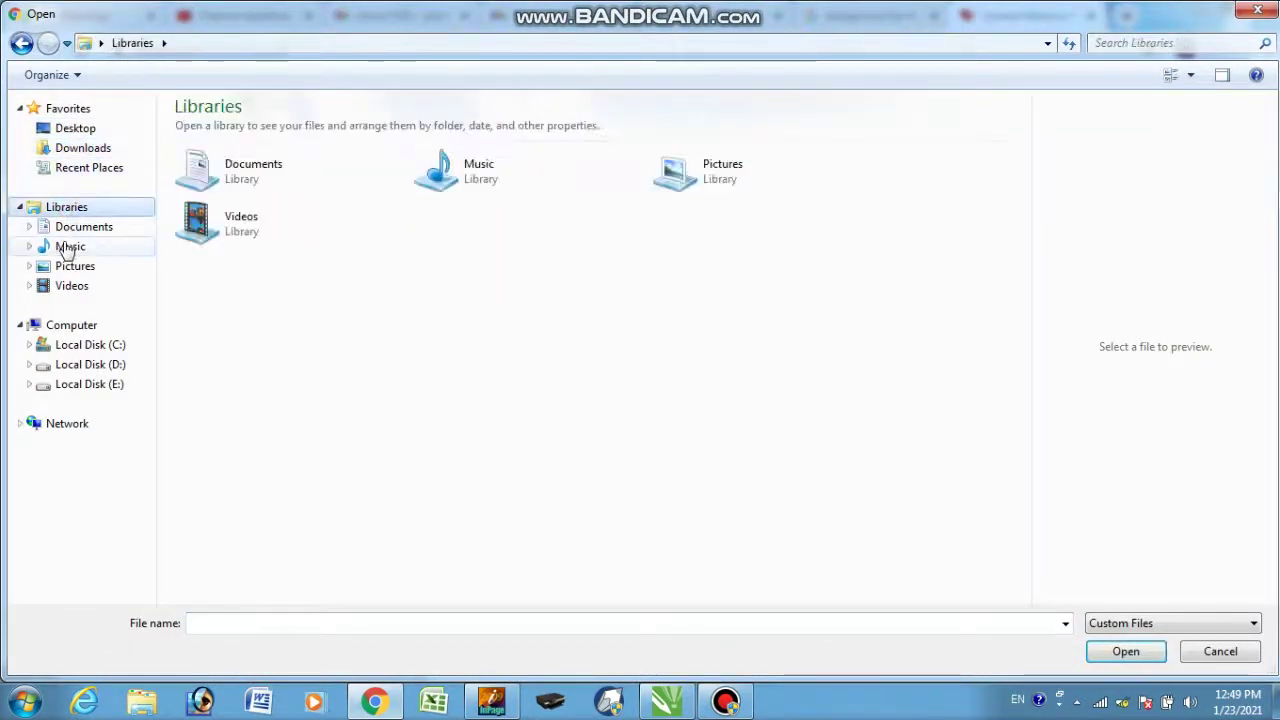
click(66, 247)
click(72, 130)
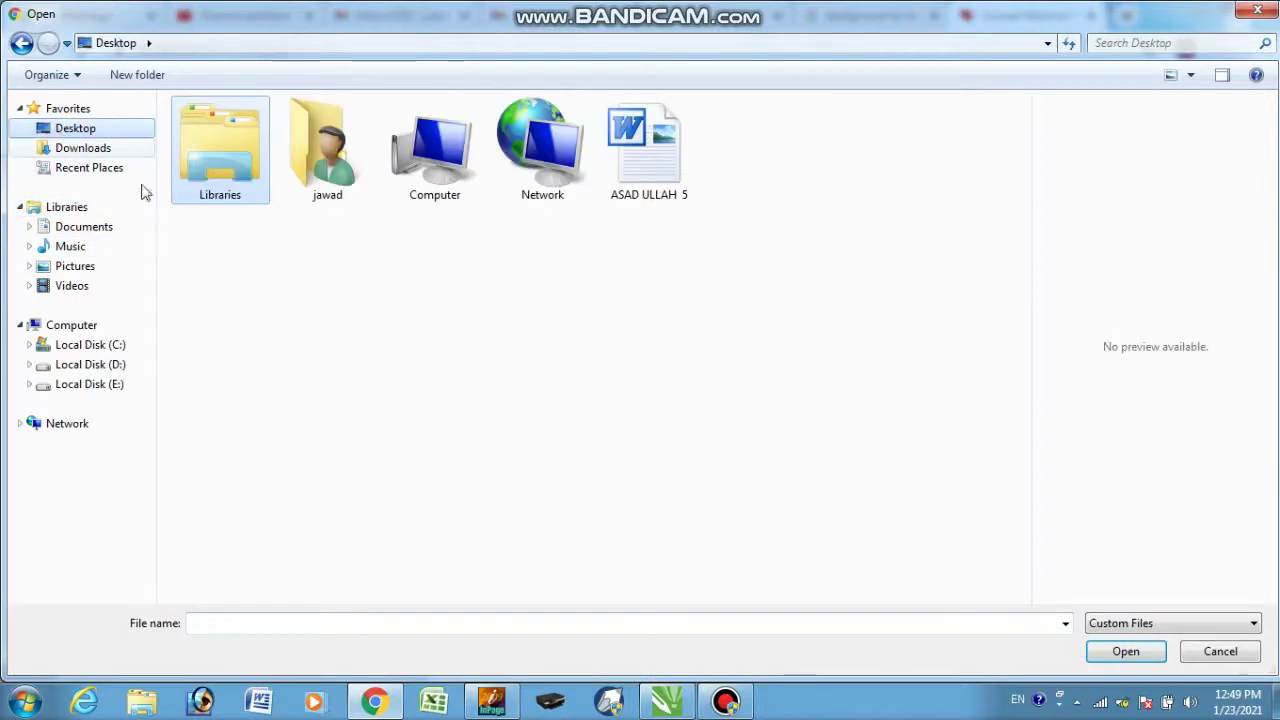
double_click(645, 168)
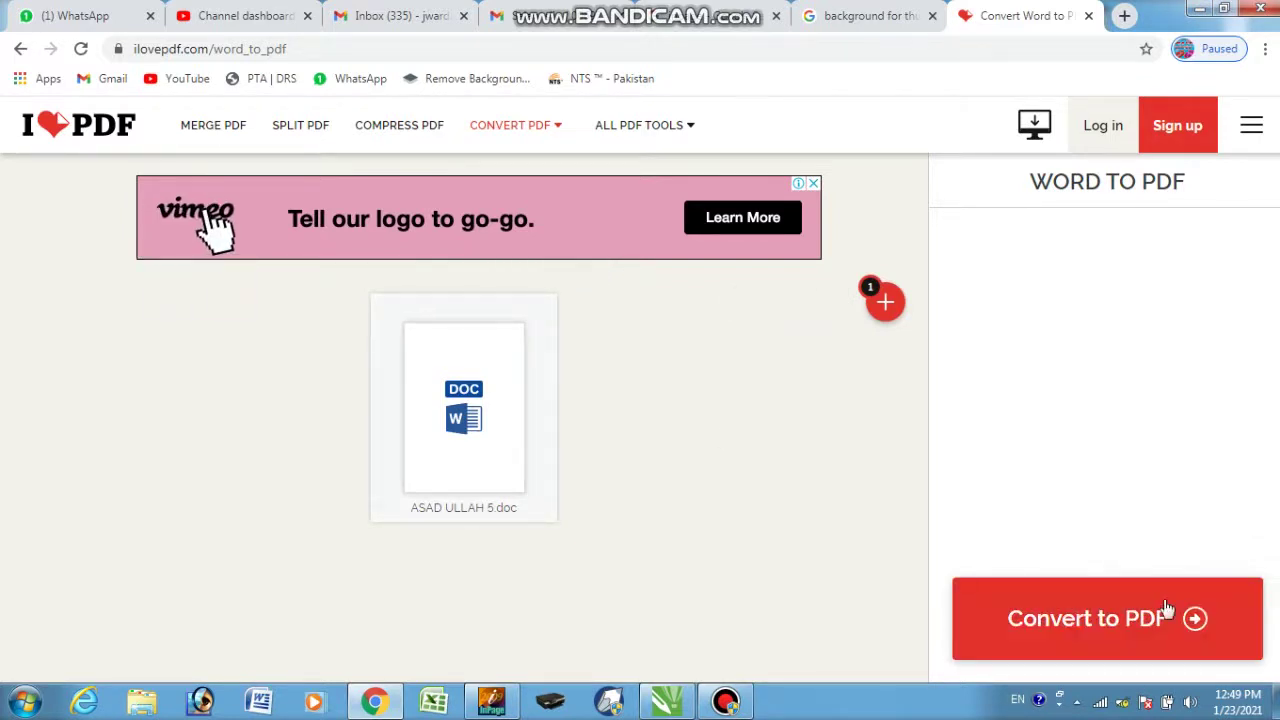
- Convert the uploaded Word document to PDF and download the resulting file
click(1115, 622)
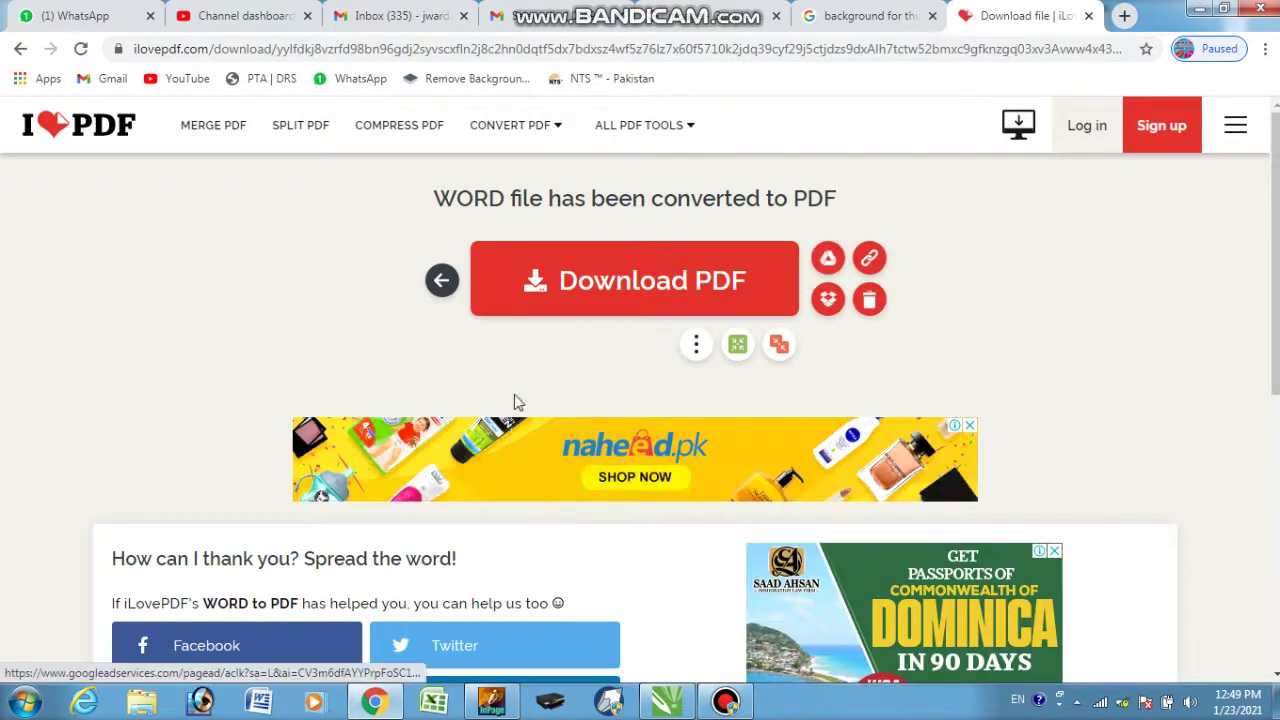
click(625, 255)
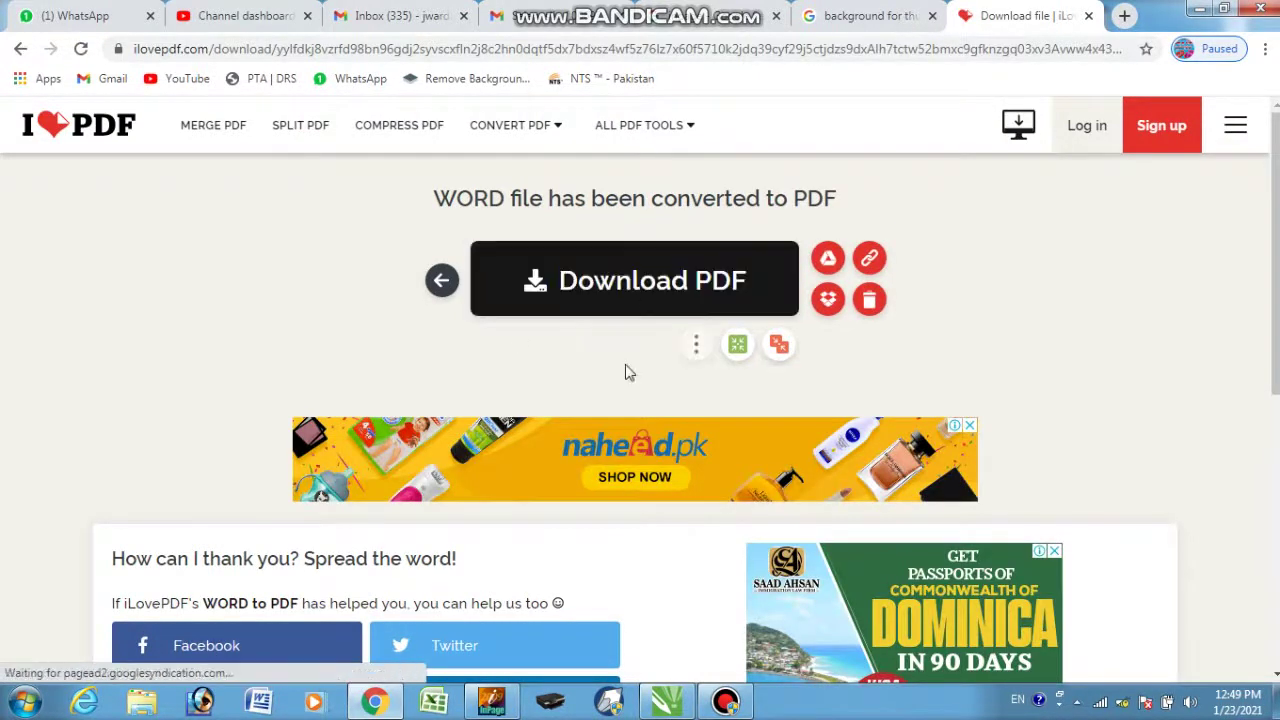
click(658, 288)
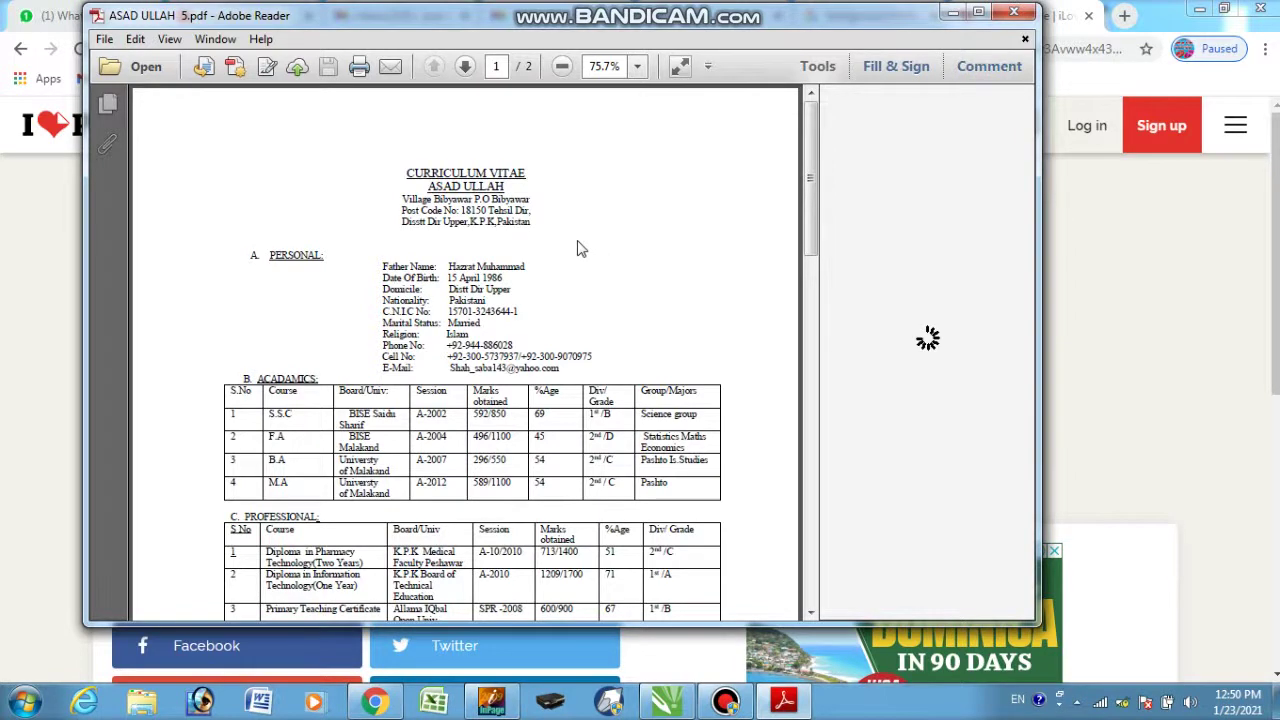
- Examine both pages of the converted curriculum vitae in Adobe Reader, and close the PDF
scroll(577, 248, down, 10)
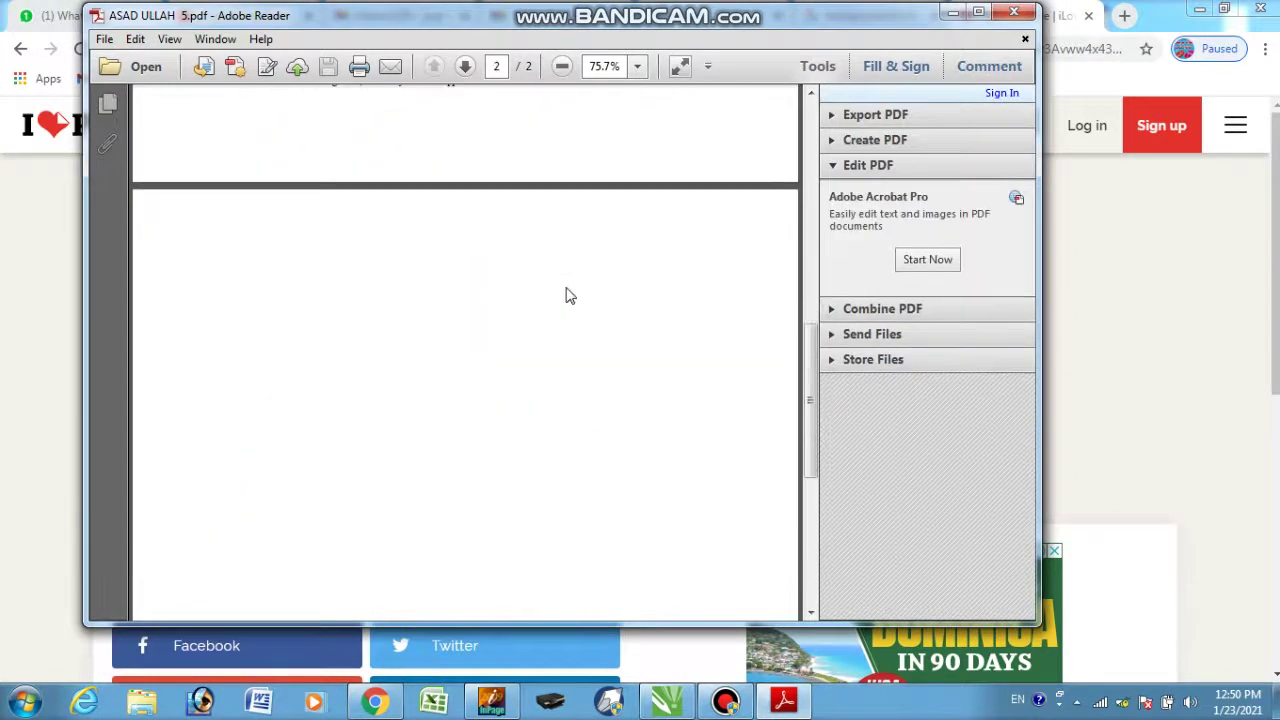
scroll(562, 305, down, 2)
scroll(560, 357, up, 2)
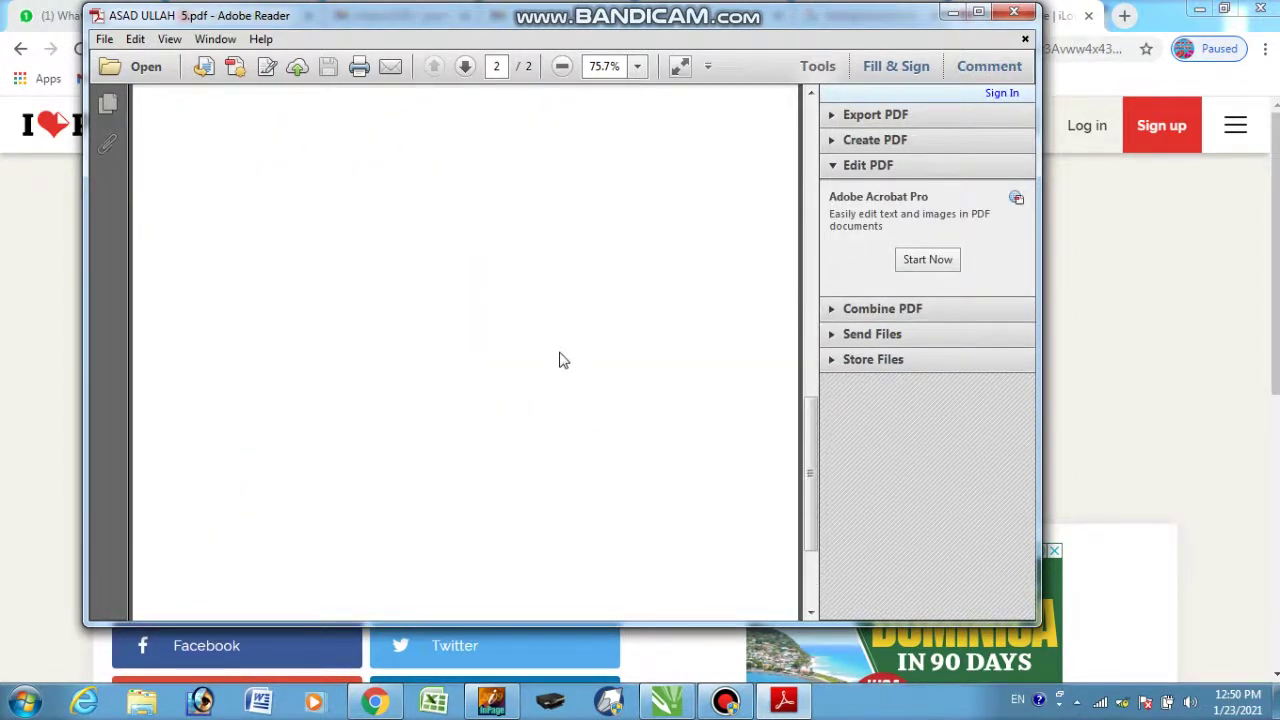
scroll(560, 360, up, 12)
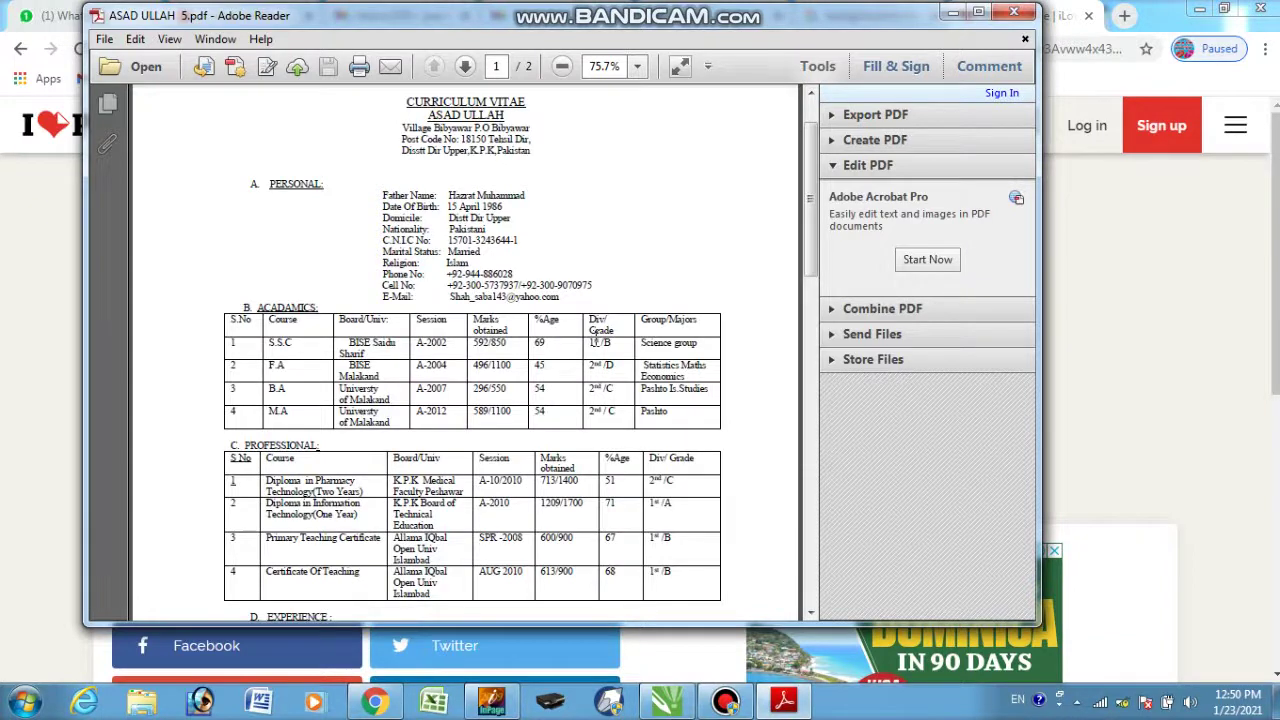
scroll(566, 248, up, 1)
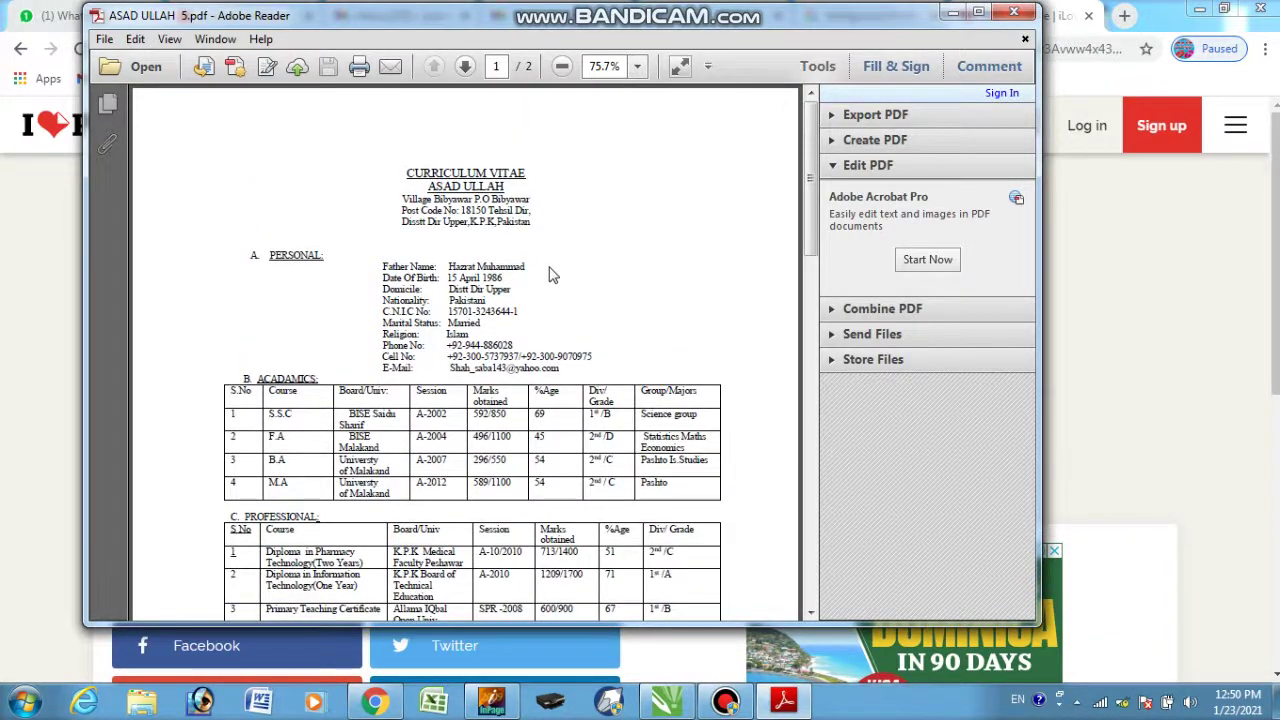
click(1017, 14)
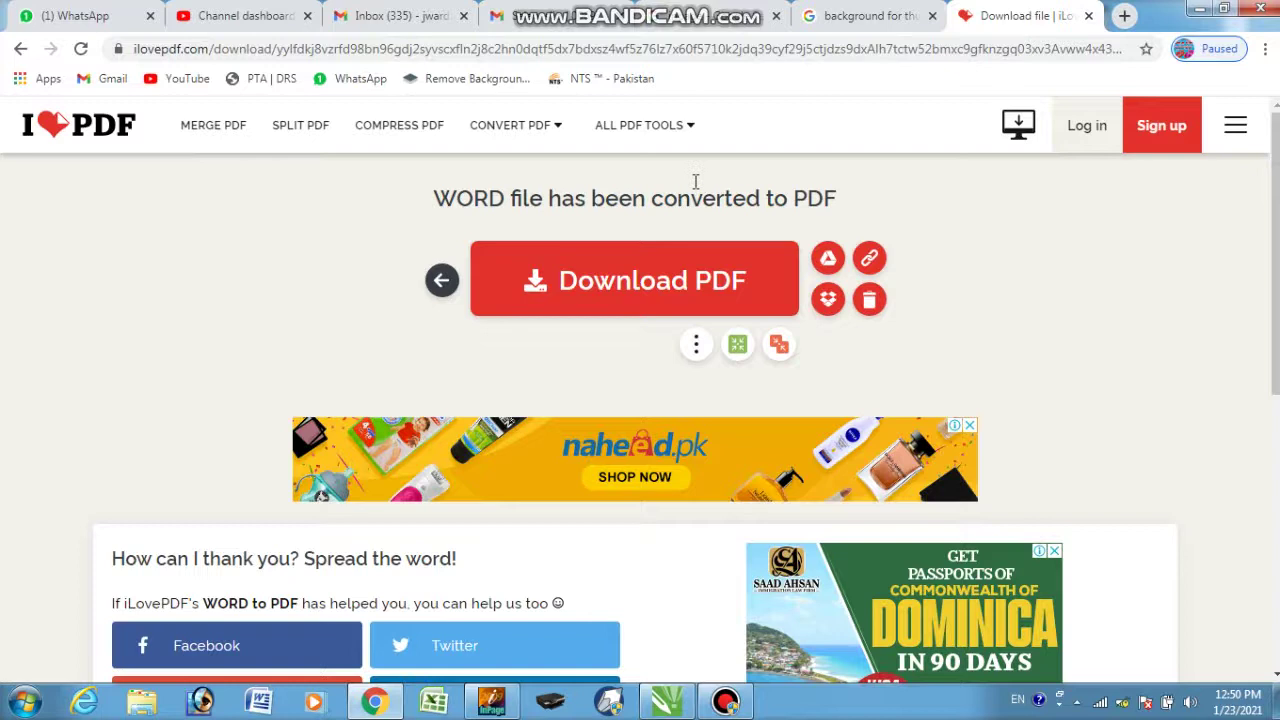
- Return to the iLovePDF tool overview and open the PDF to JPG converter
click(20, 48)
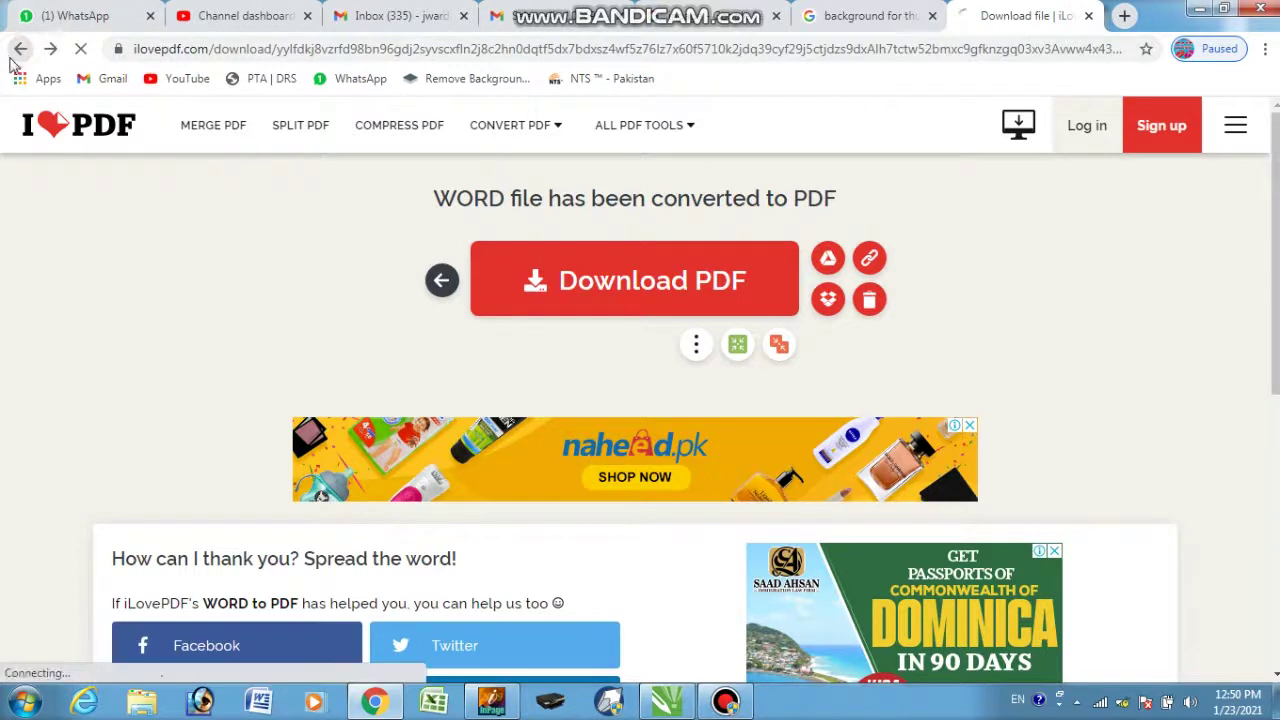
click(20, 48)
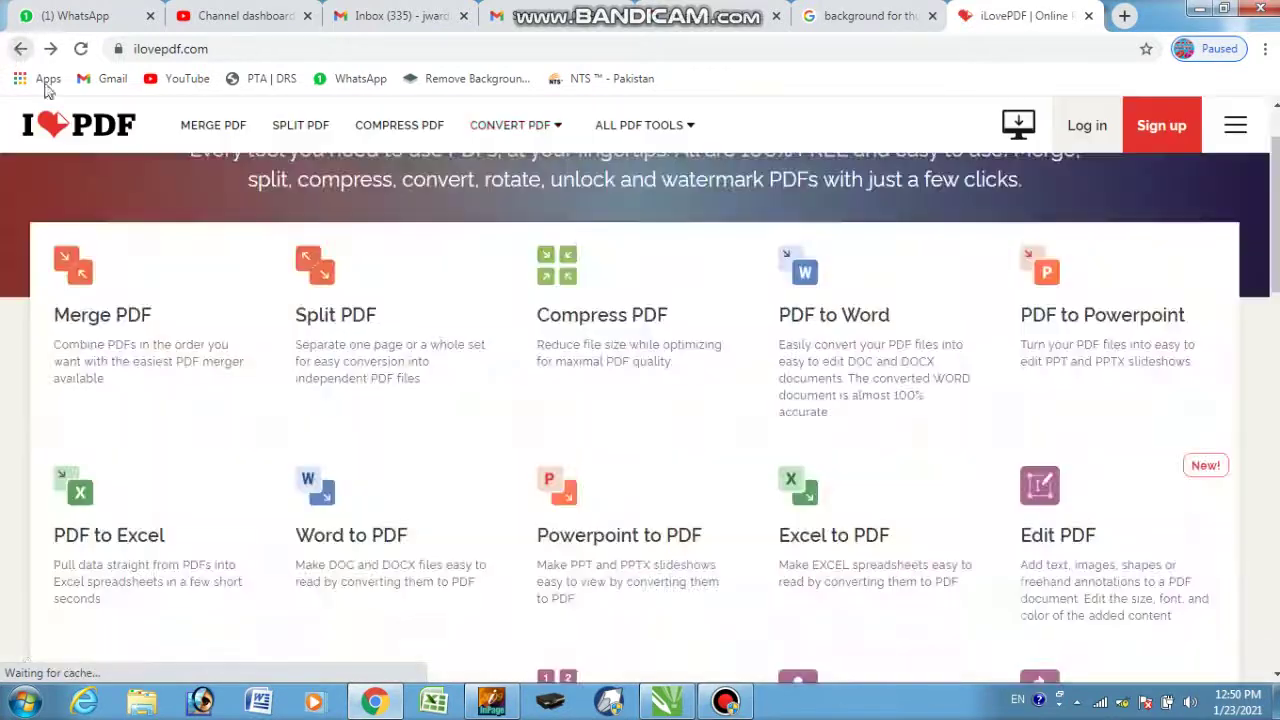
scroll(483, 340, down, 2)
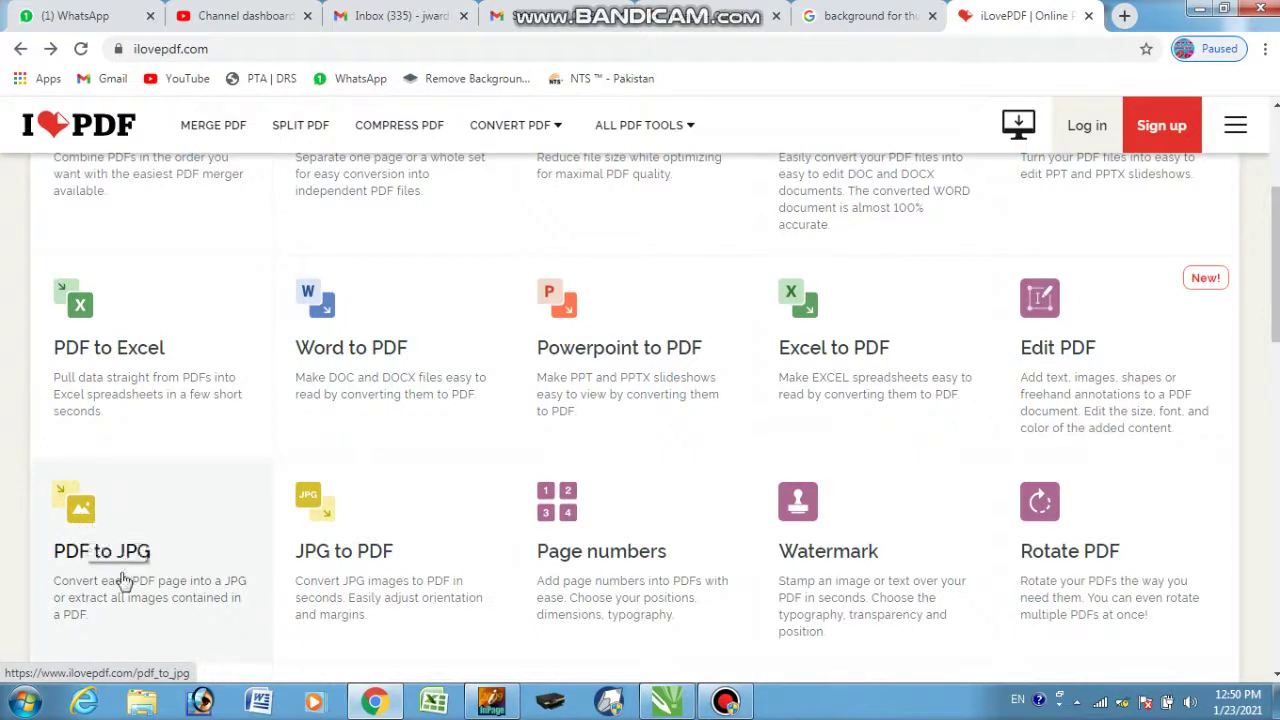
click(93, 553)
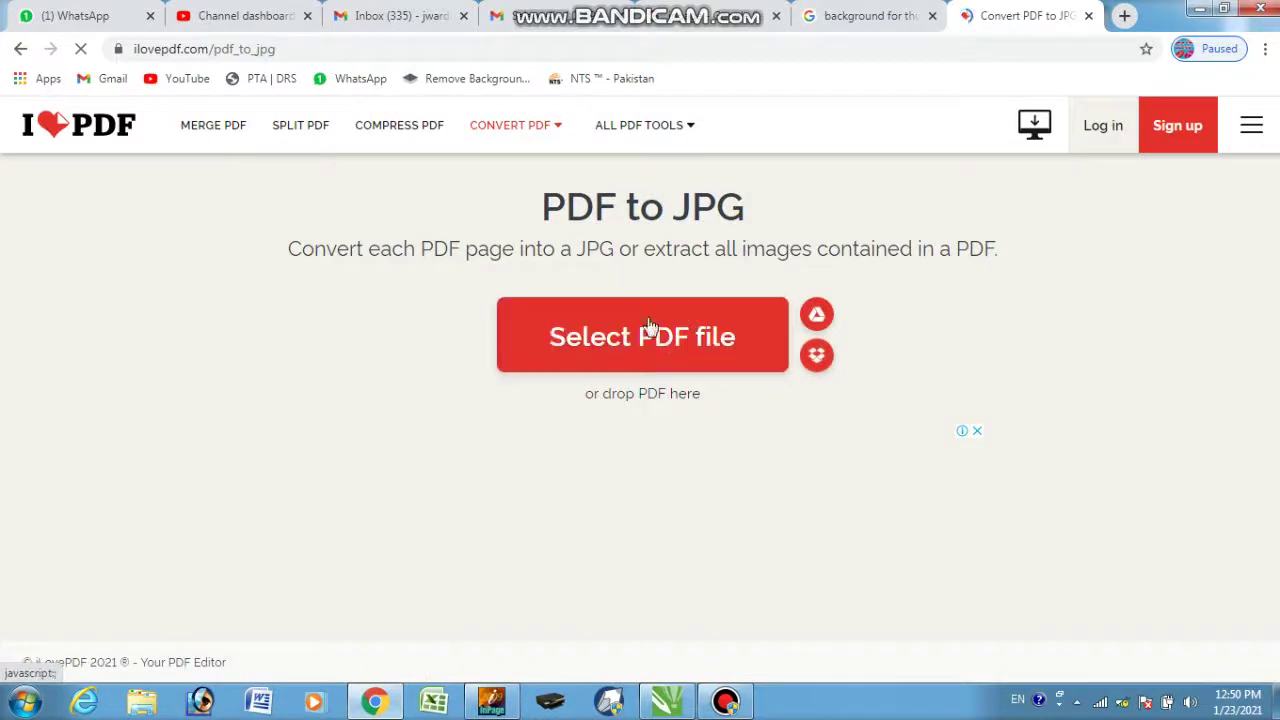
- Select the PDF file 352 from the Desktop for conversion to JPG
click(652, 336)
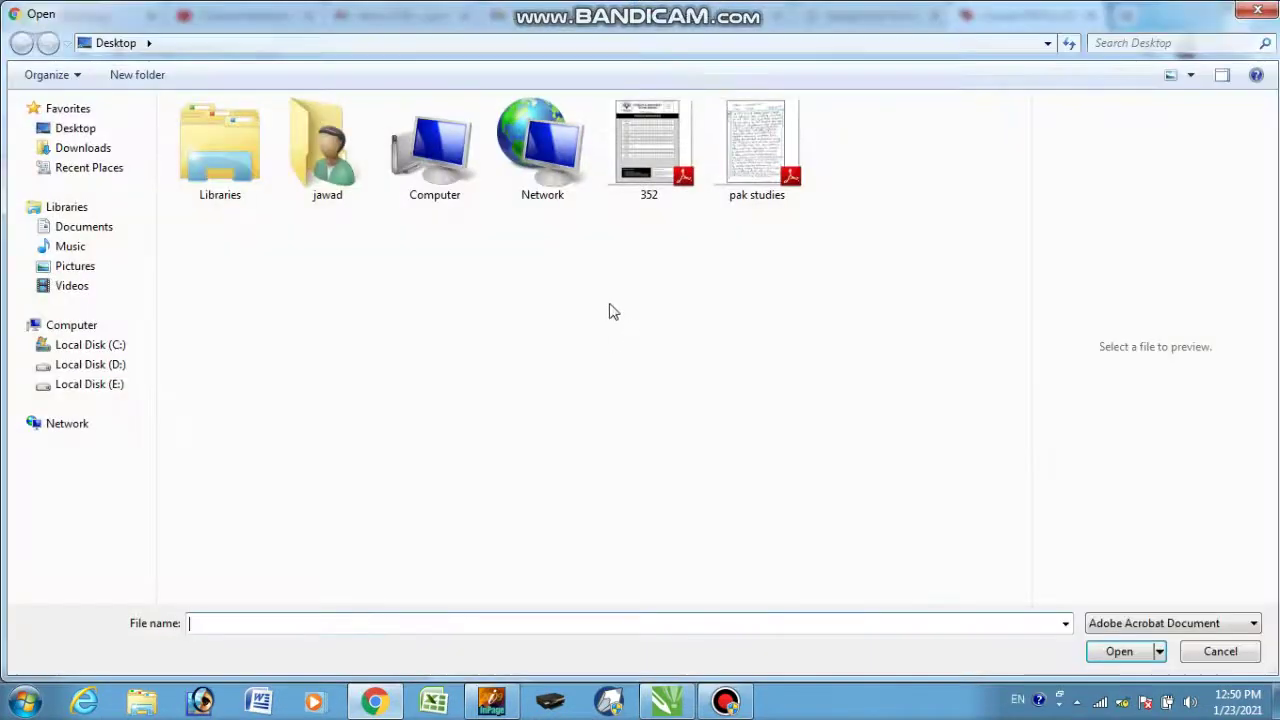
click(651, 151)
double_click(651, 151)
mouse_move(645, 145)
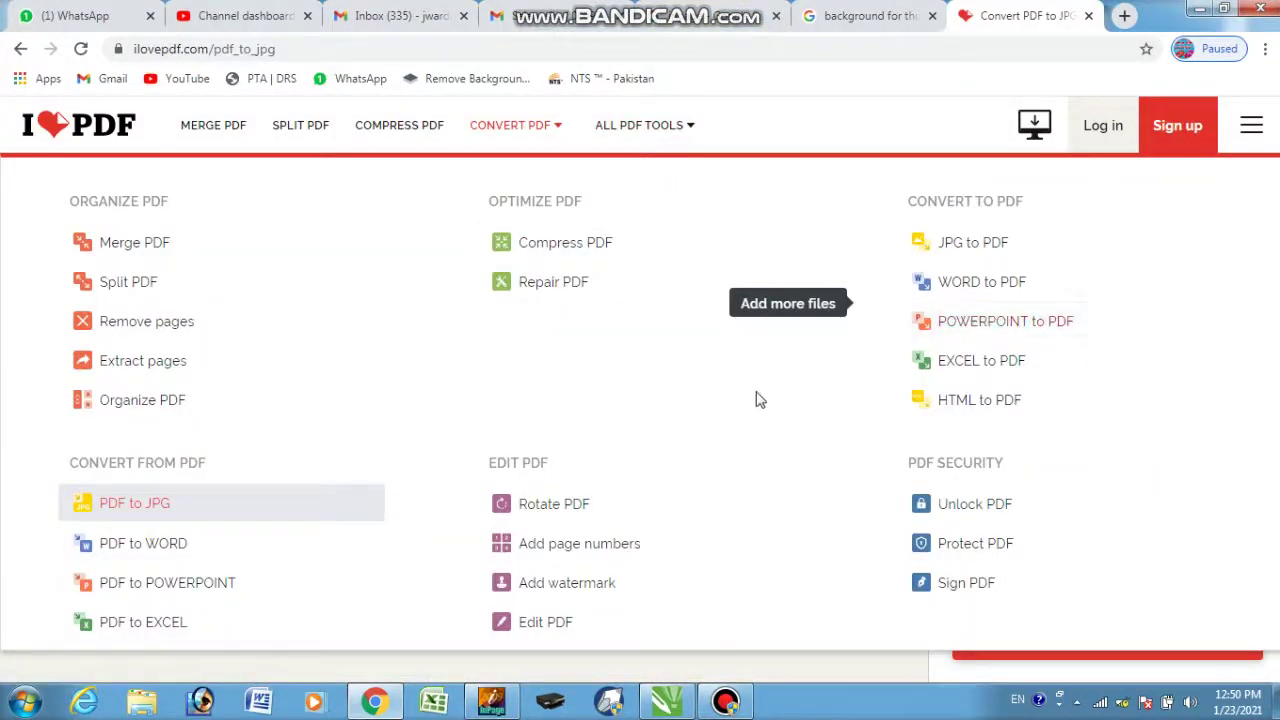
- Convert every page of 352.pdf to JPG and download the images
scroll(757, 400, down, 1)
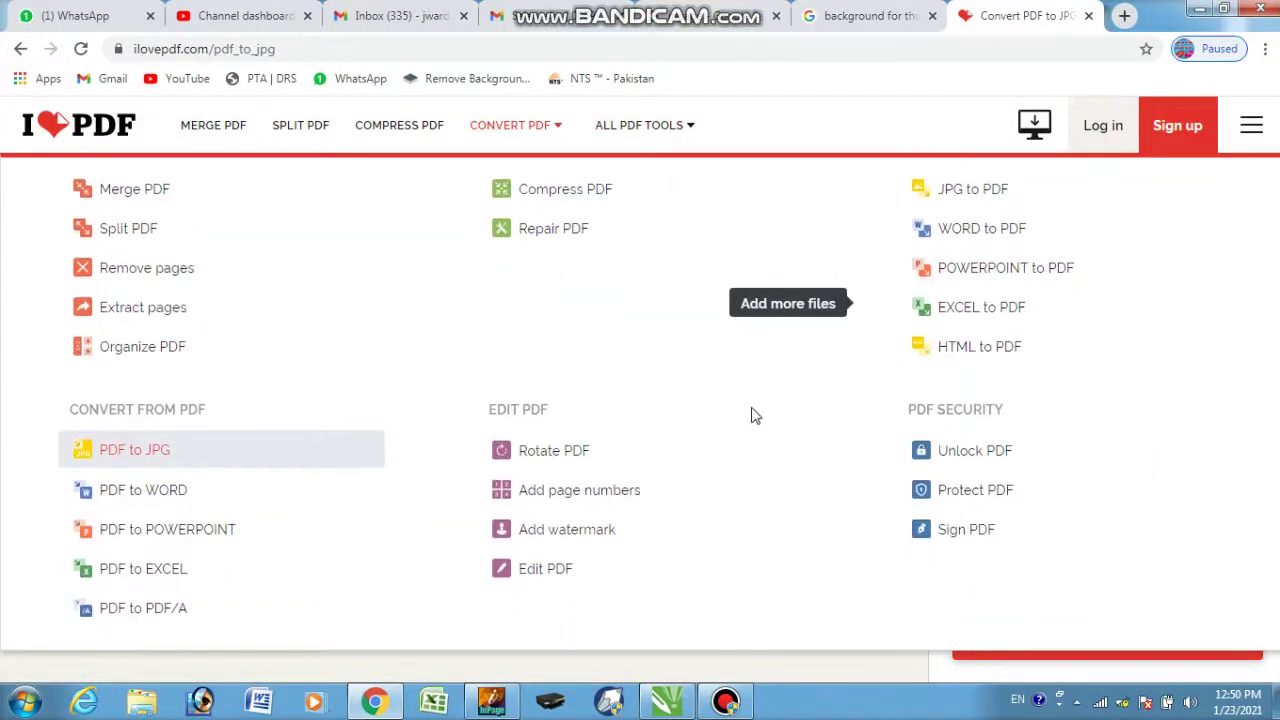
scroll(755, 416, up, 1)
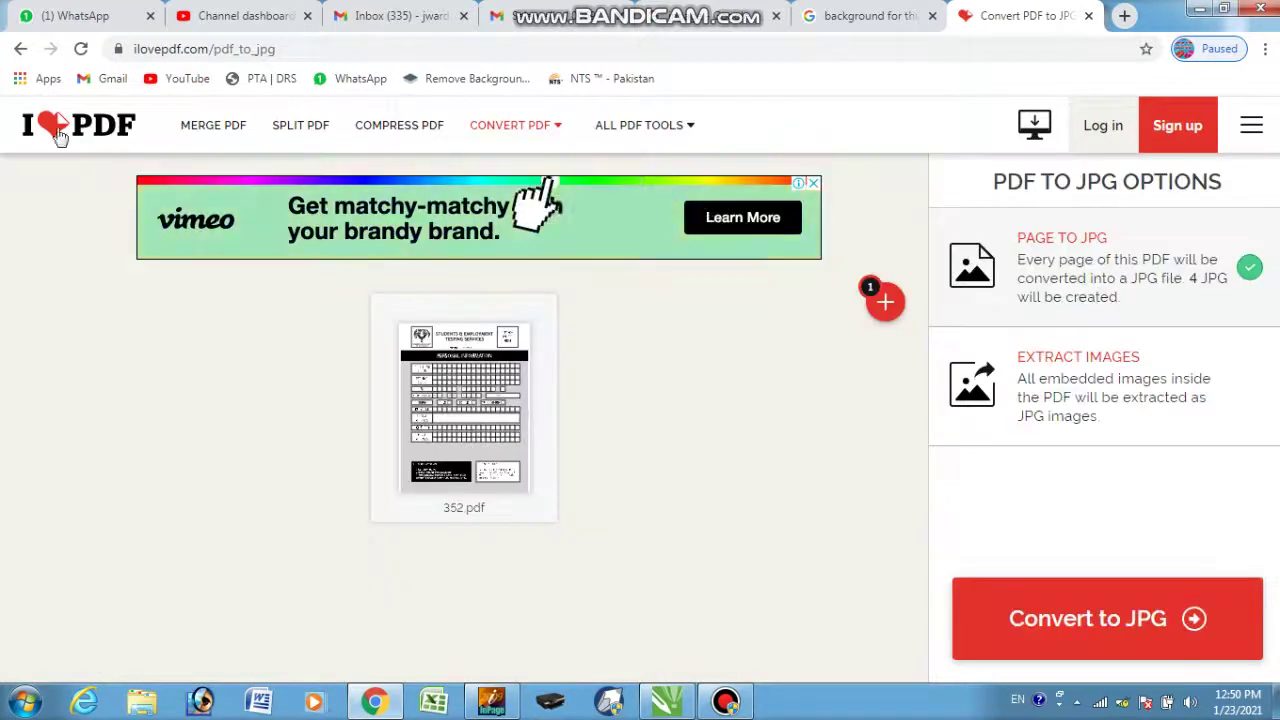
click(1025, 636)
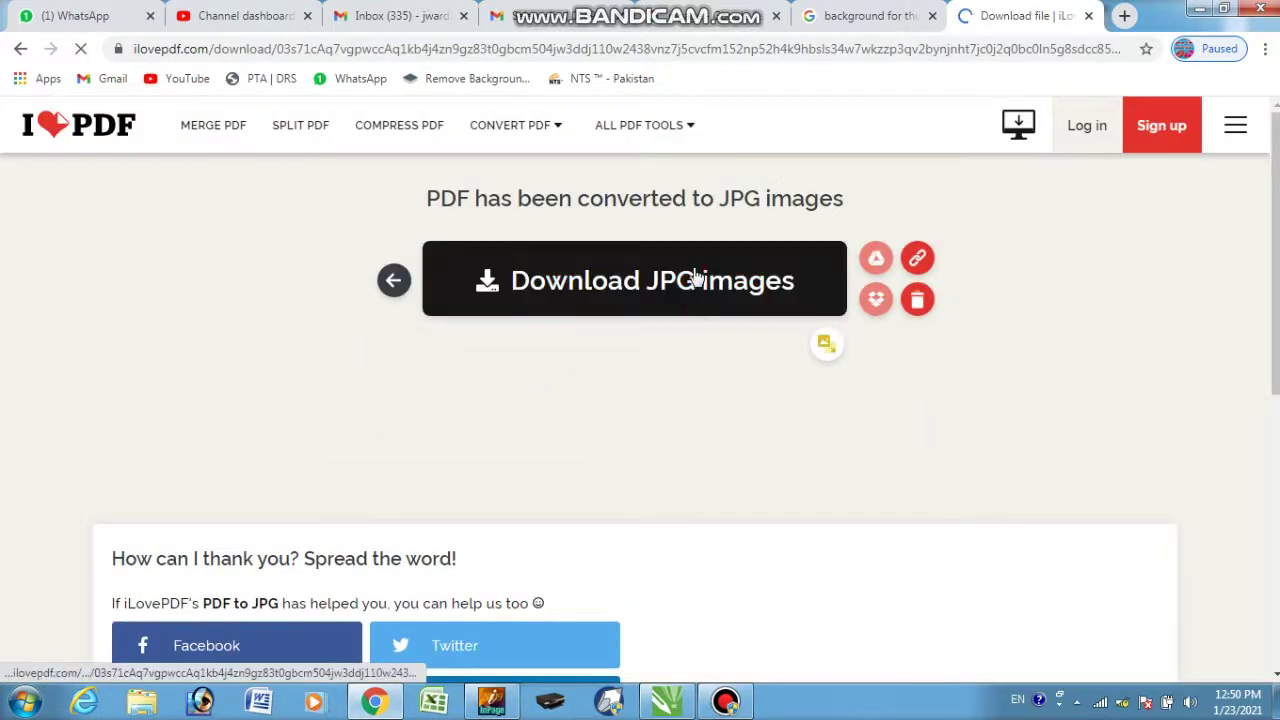
click(695, 278)
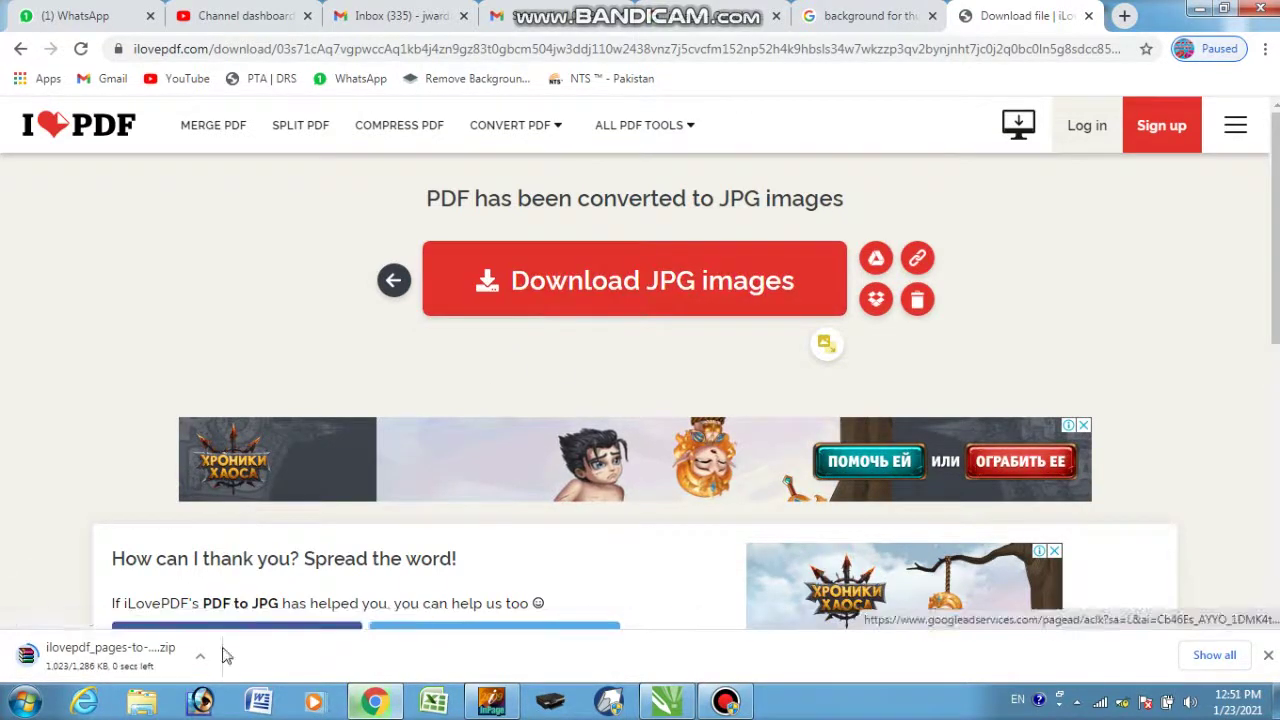
- Open the downloaded ilovepdf_pages-to-jpg.zip in WinRAR, look over the page images it contains, and close the archive
click(202, 665)
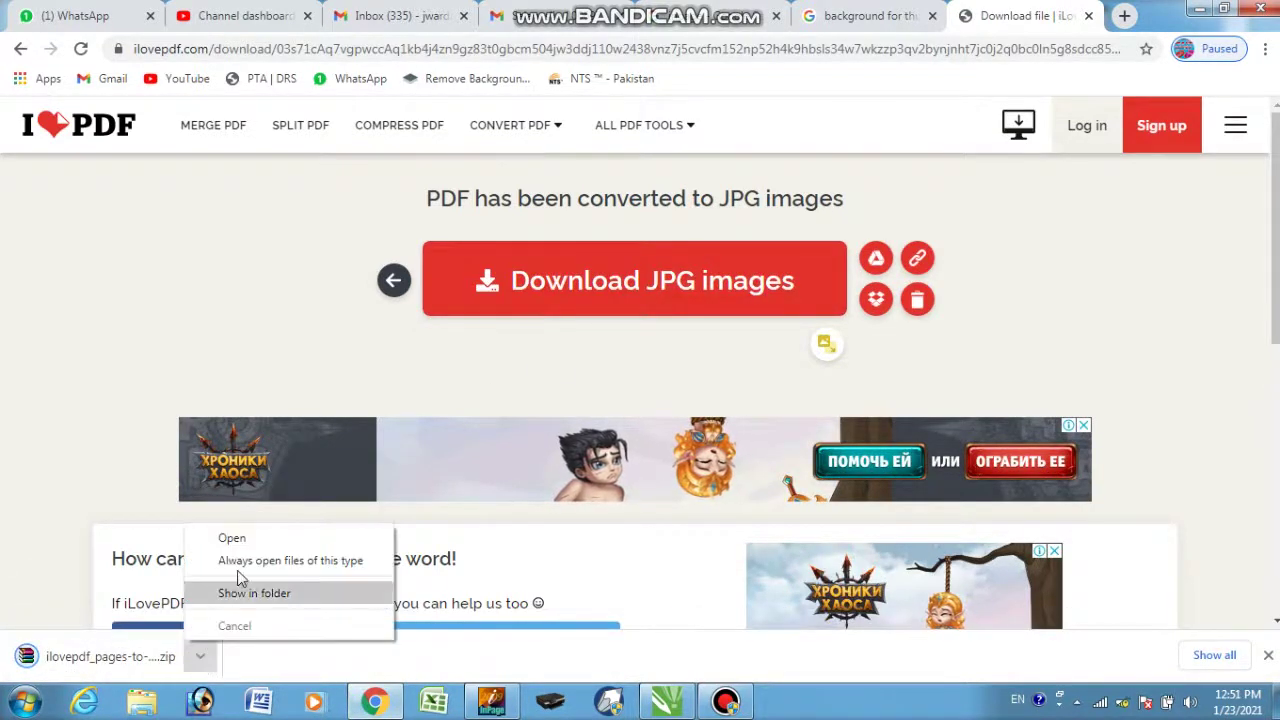
click(262, 533)
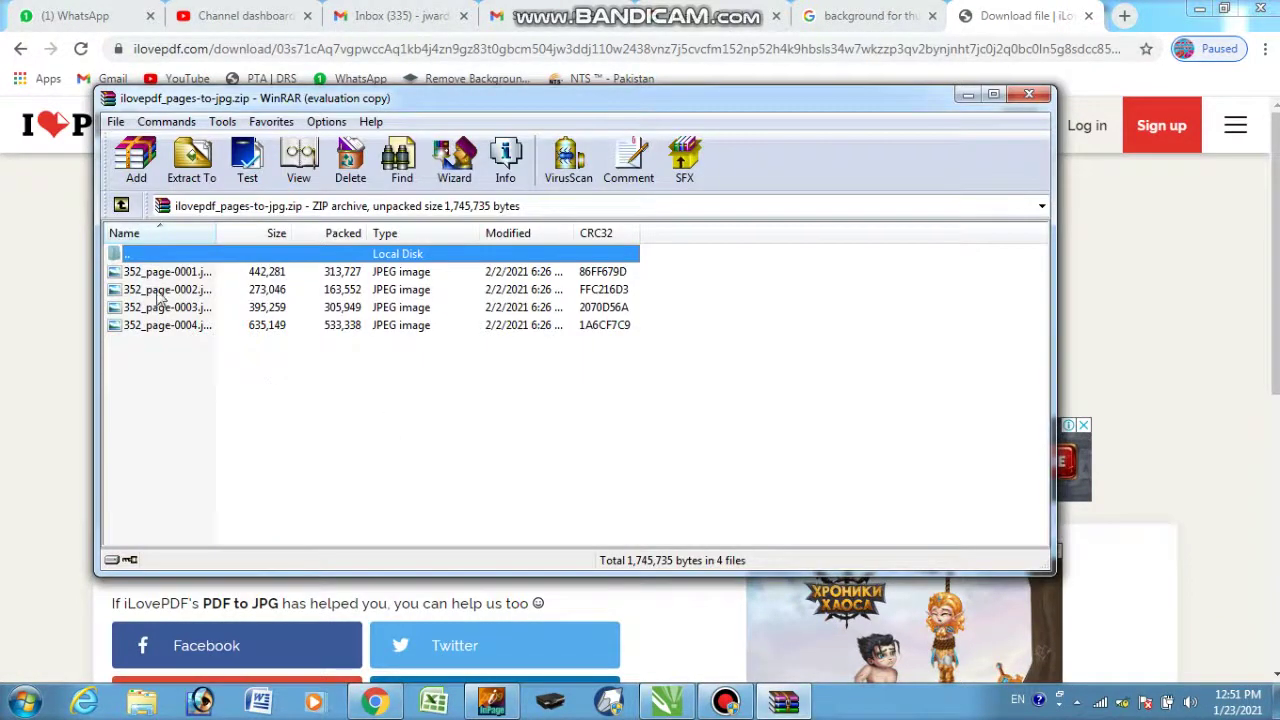
click(166, 272)
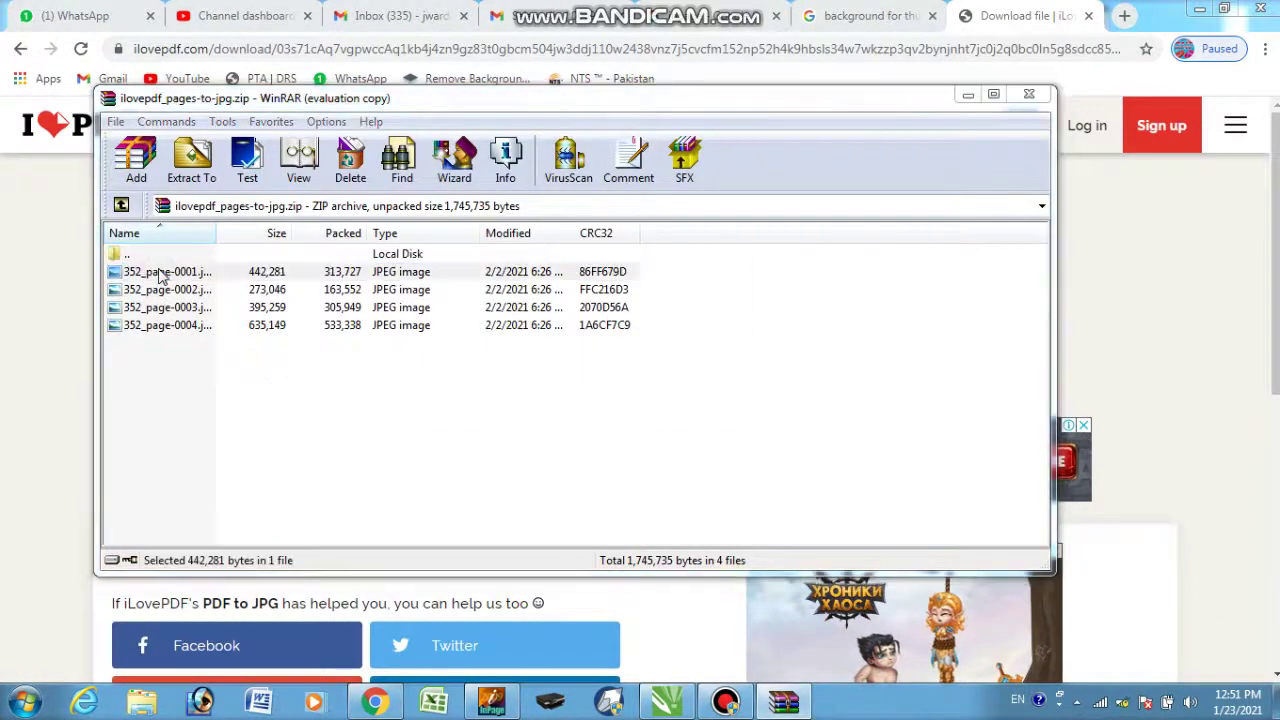
click(713, 255)
drag(240, 362, 133, 283)
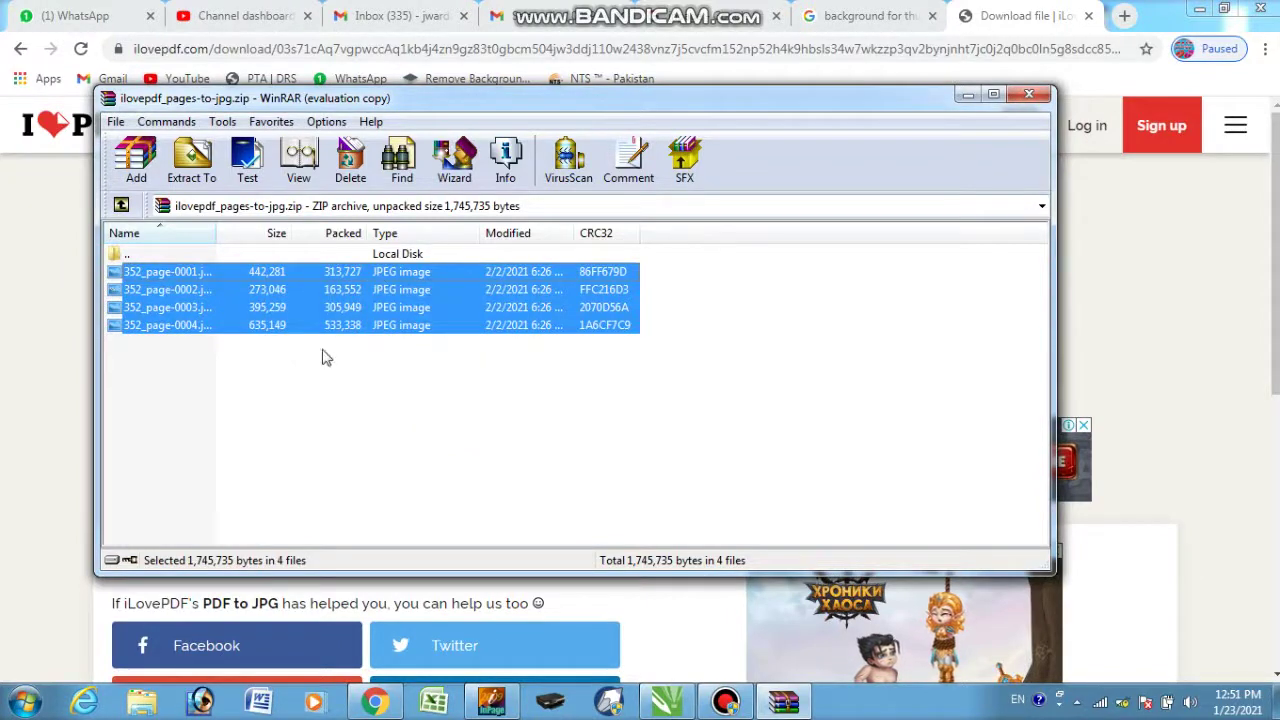
right_click(159, 381)
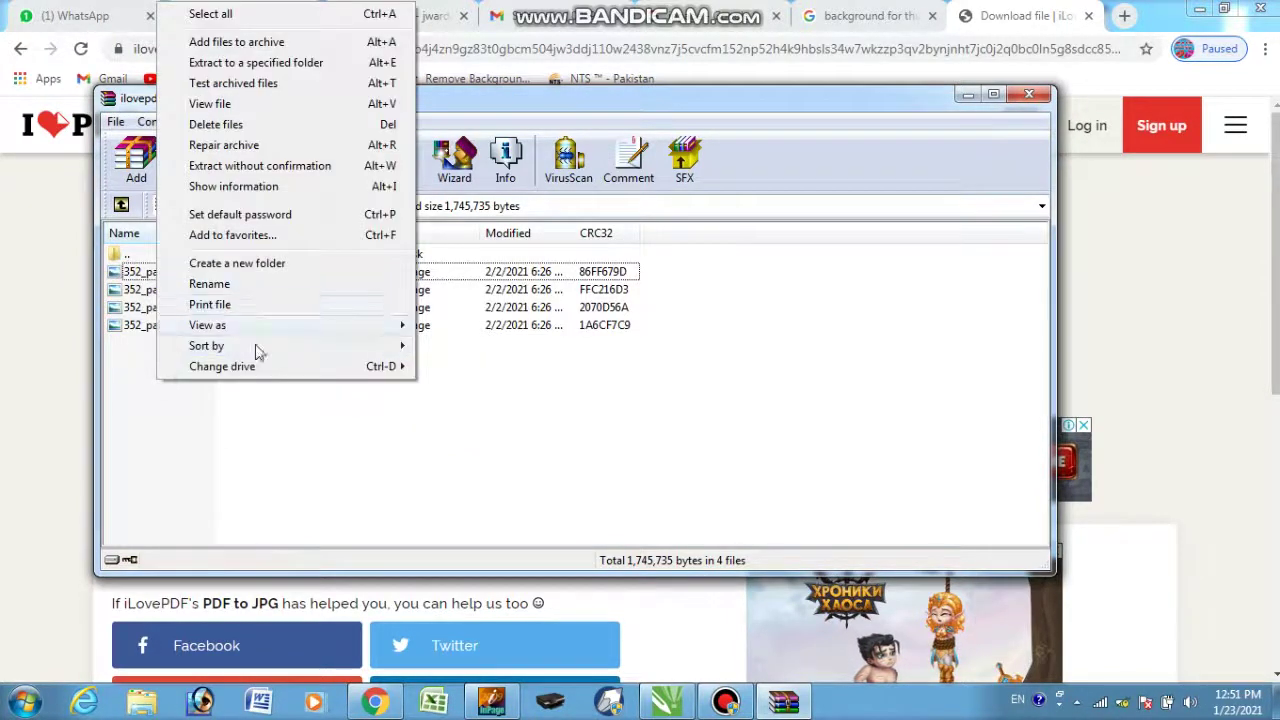
click(300, 477)
click(1029, 94)
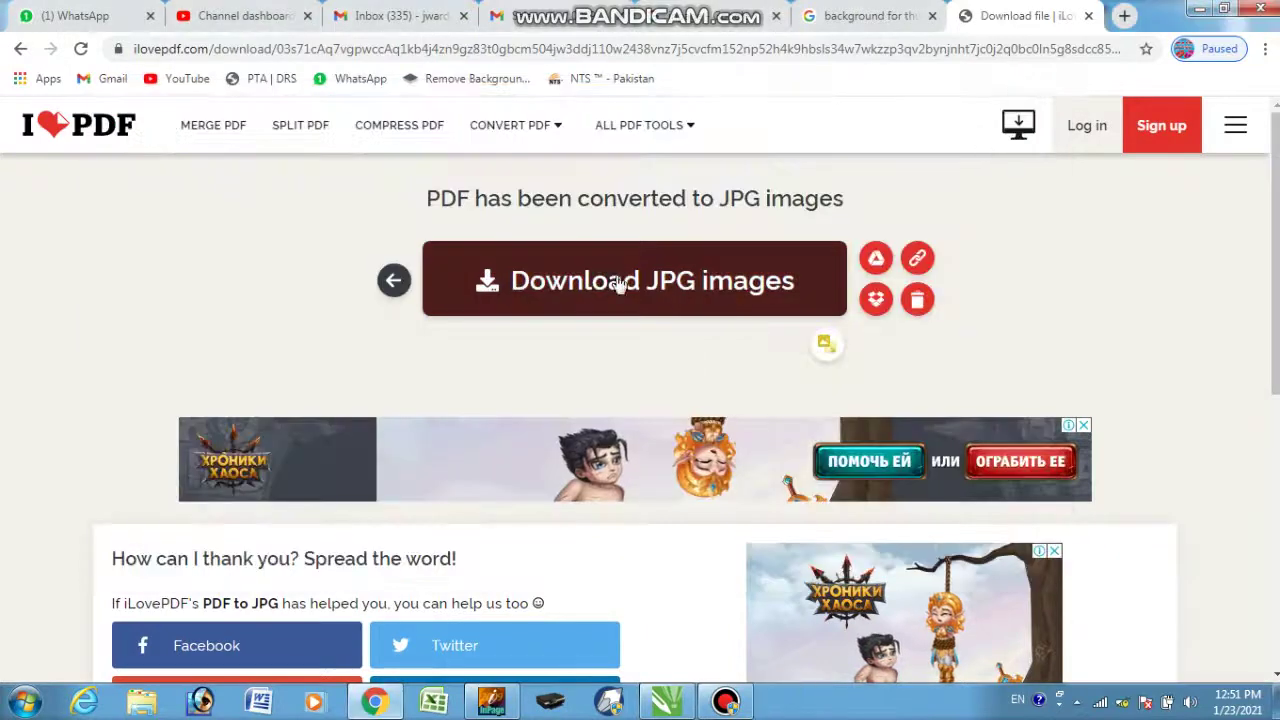
- Download the converted JPG images again and show the new ZIP archive in the Downloads folder
click(634, 272)
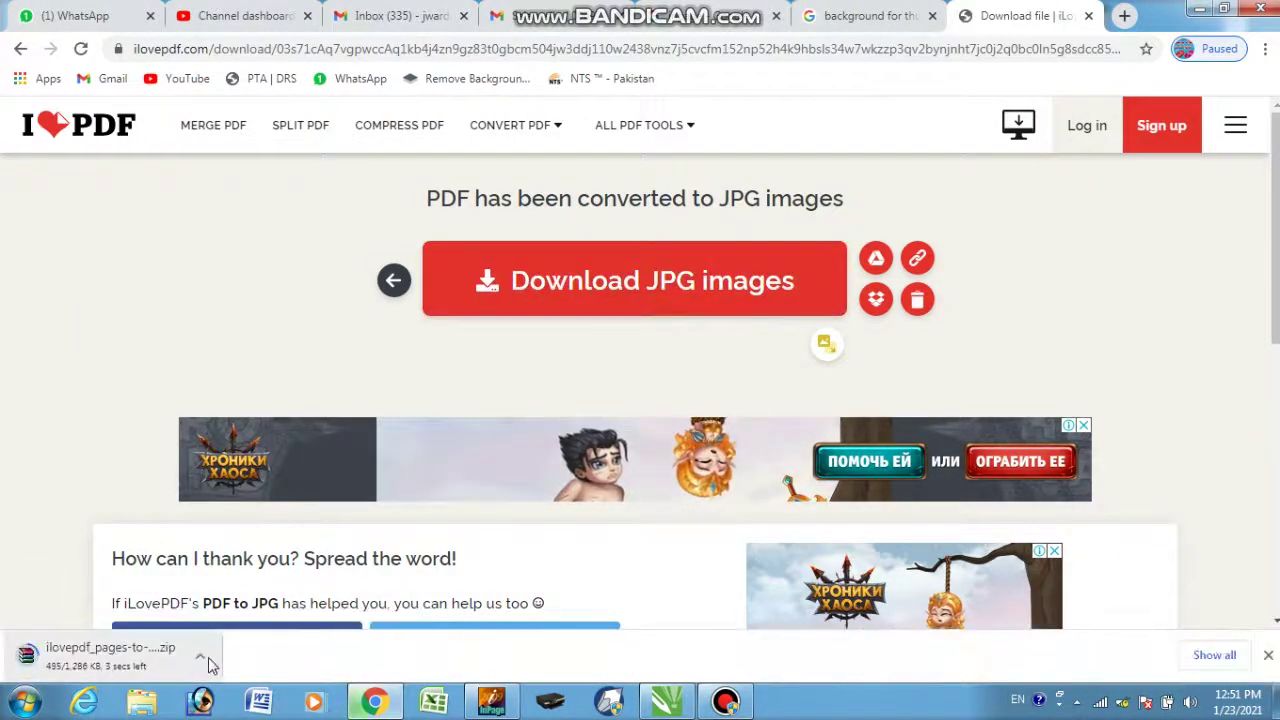
click(208, 662)
click(258, 594)
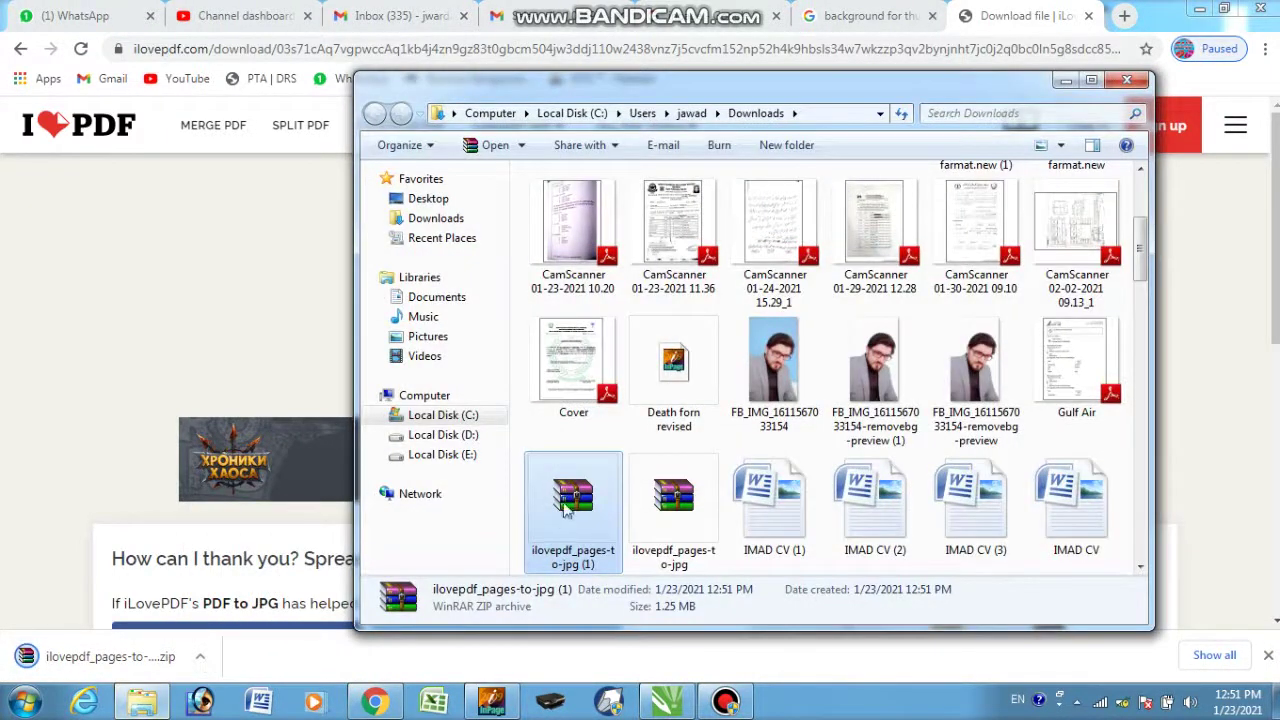
- Extract the ilovepdf_pages-to-jpg (1) archive into its own folder in Downloads with the default extraction options
right_click(566, 510)
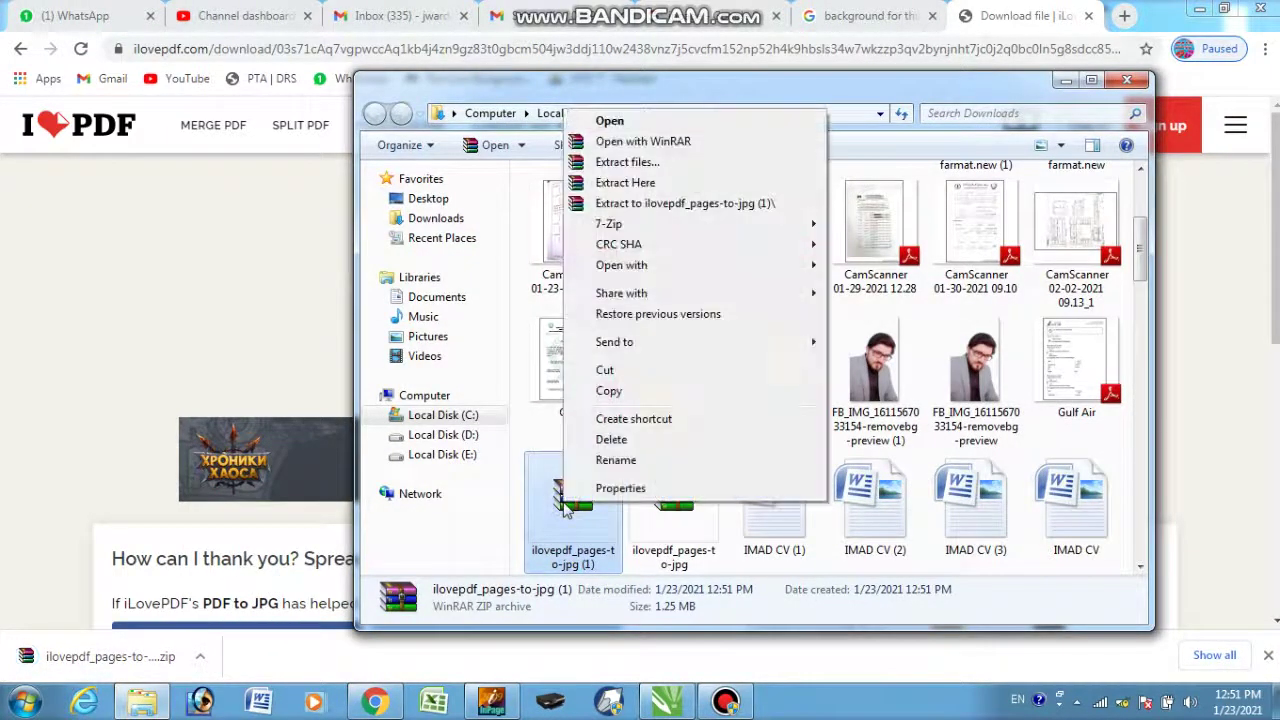
click(687, 167)
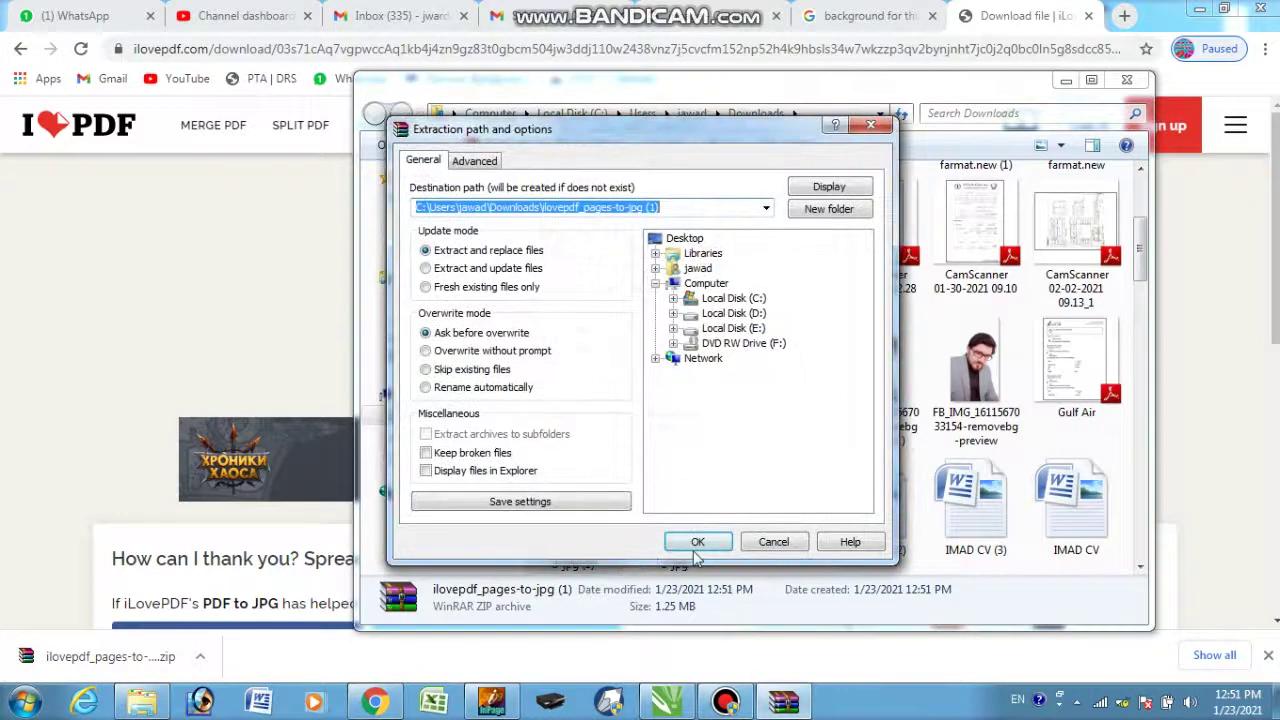
click(697, 545)
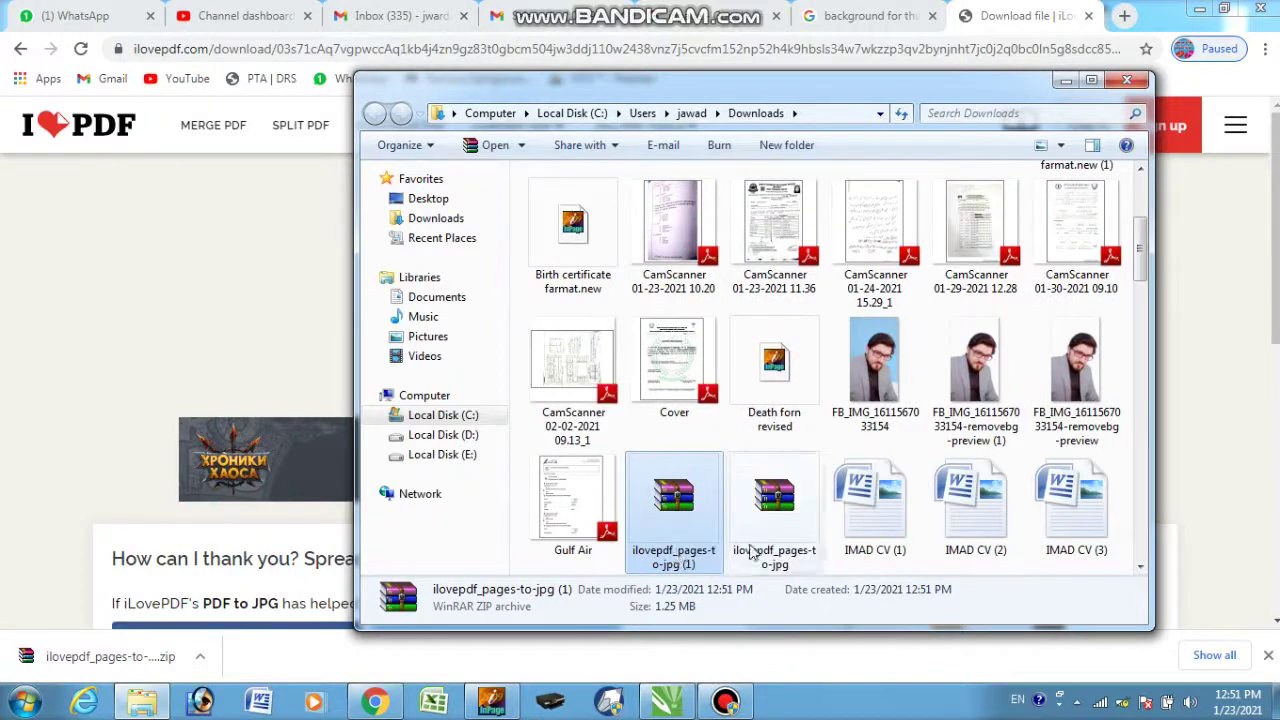
- Open the extracted ilovepdf_pages-to-jpg (1) folder, browse its page images starting from 352_page-0001, and close the viewer
scroll(666, 507, up, 3)
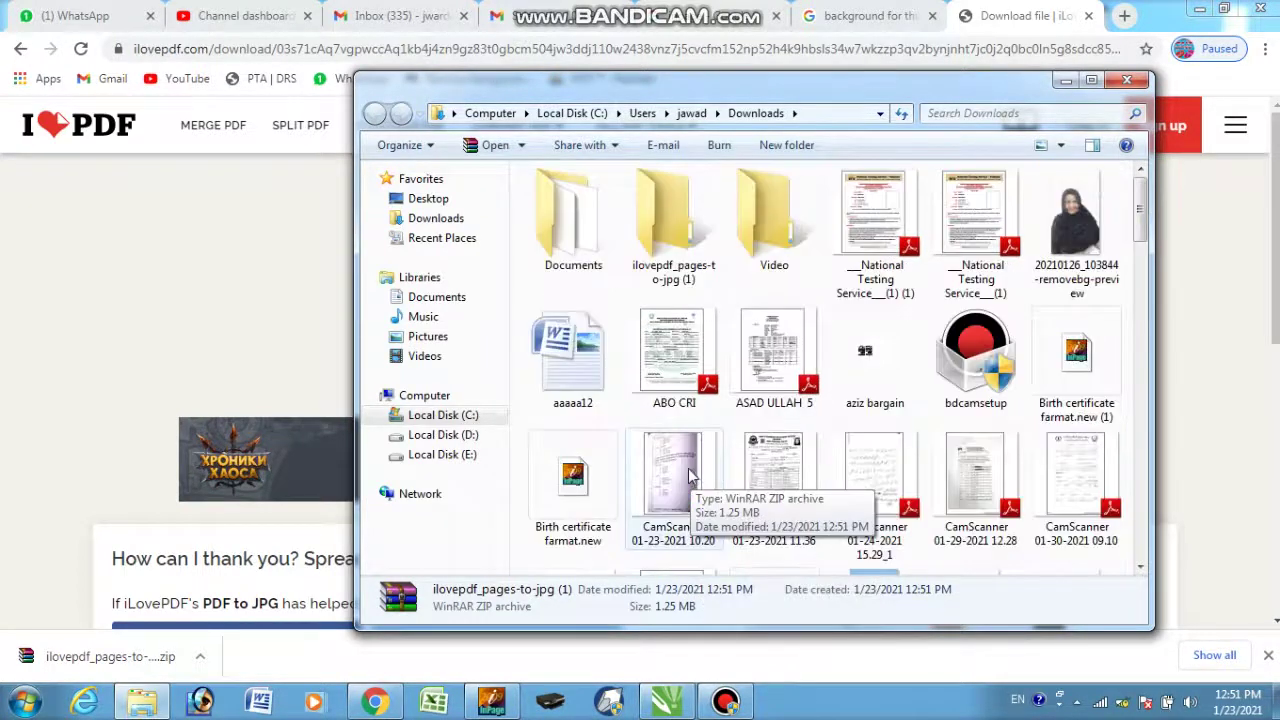
double_click(672, 214)
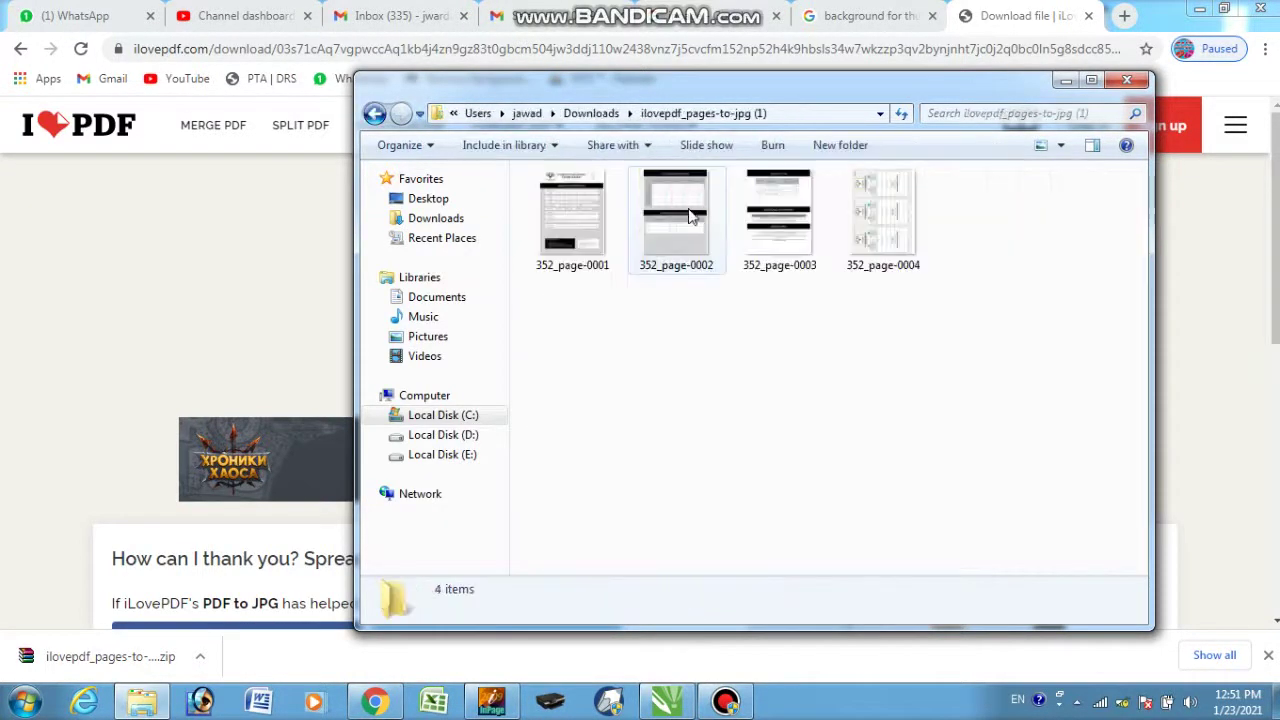
double_click(570, 210)
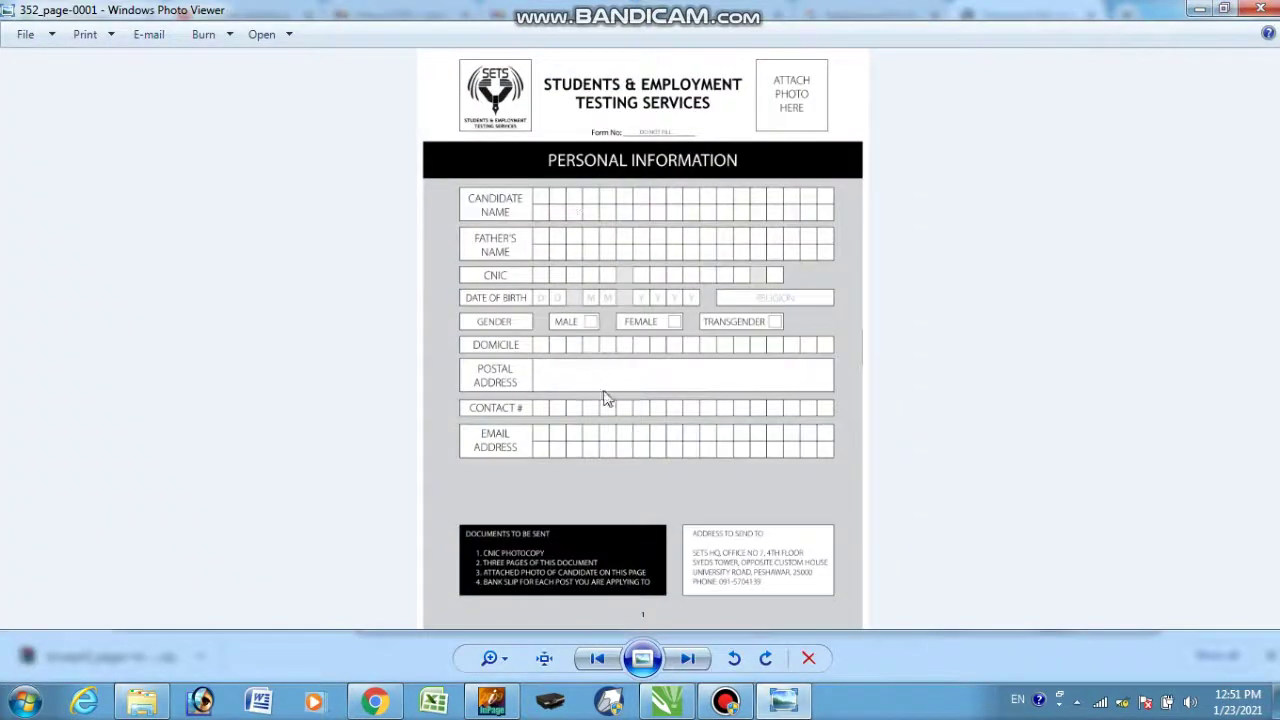
click(686, 659)
click(686, 659)
click(686, 659)
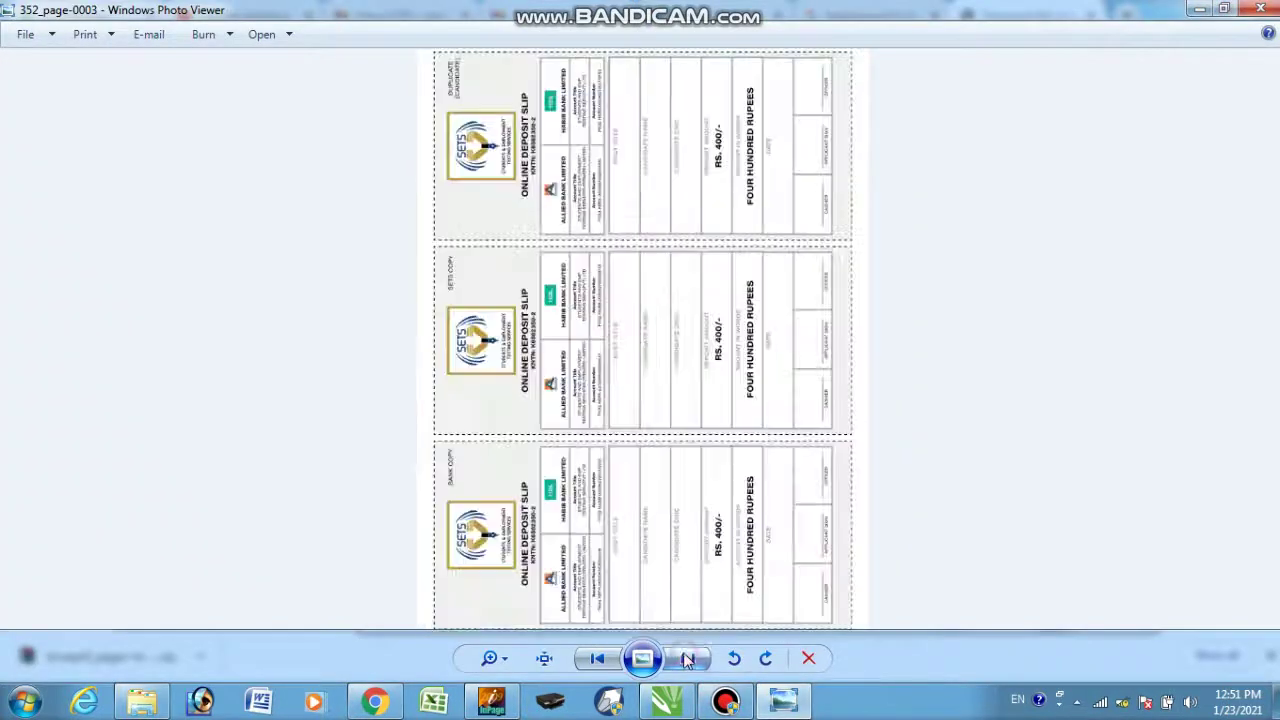
click(686, 659)
click(686, 659)
click(686, 659)
click(686, 659)
click(686, 659)
click(686, 659)
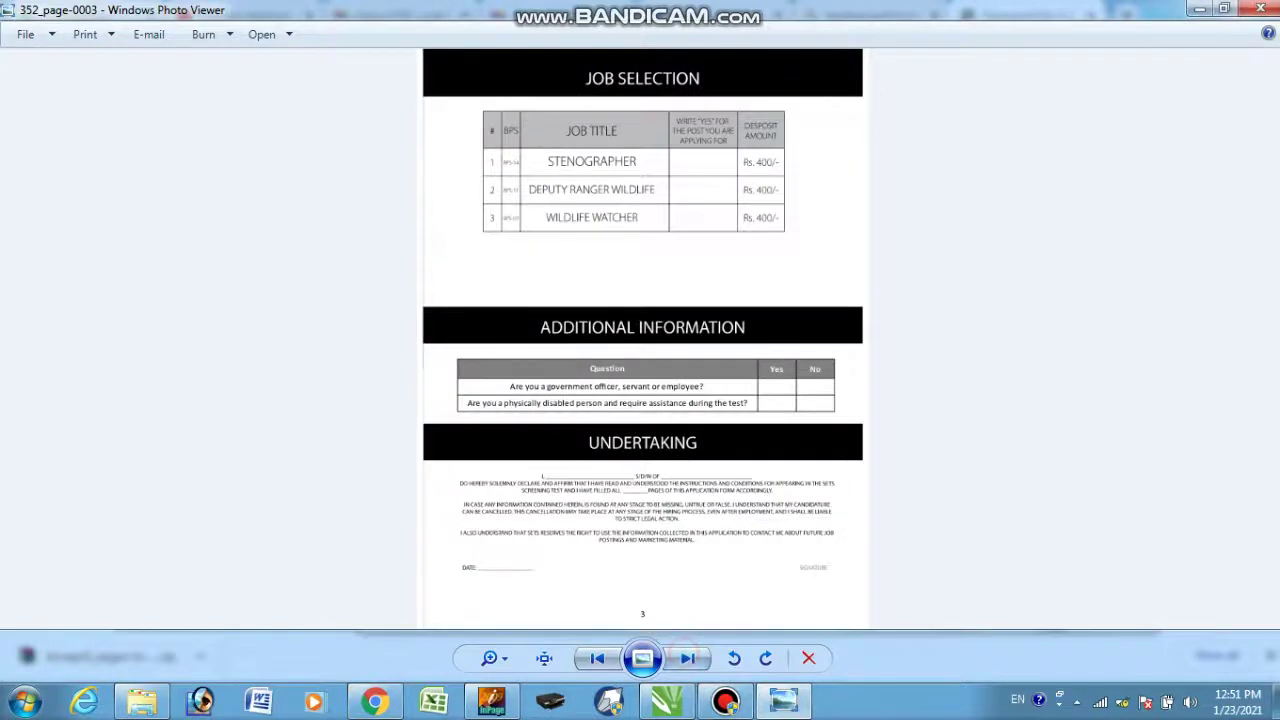
click(1260, 8)
- View 352_page-0002 and 352_page-0004 individually, and close the image viewer and the folder window
double_click(663, 204)
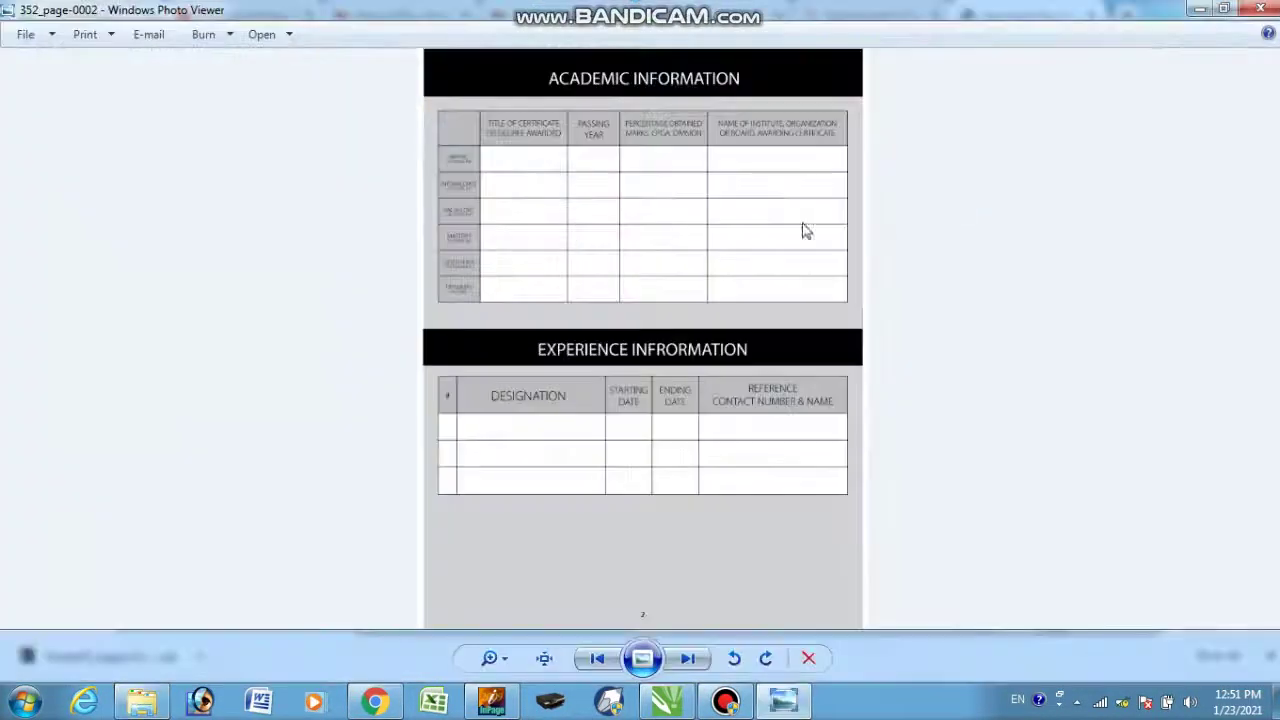
click(1260, 8)
double_click(886, 205)
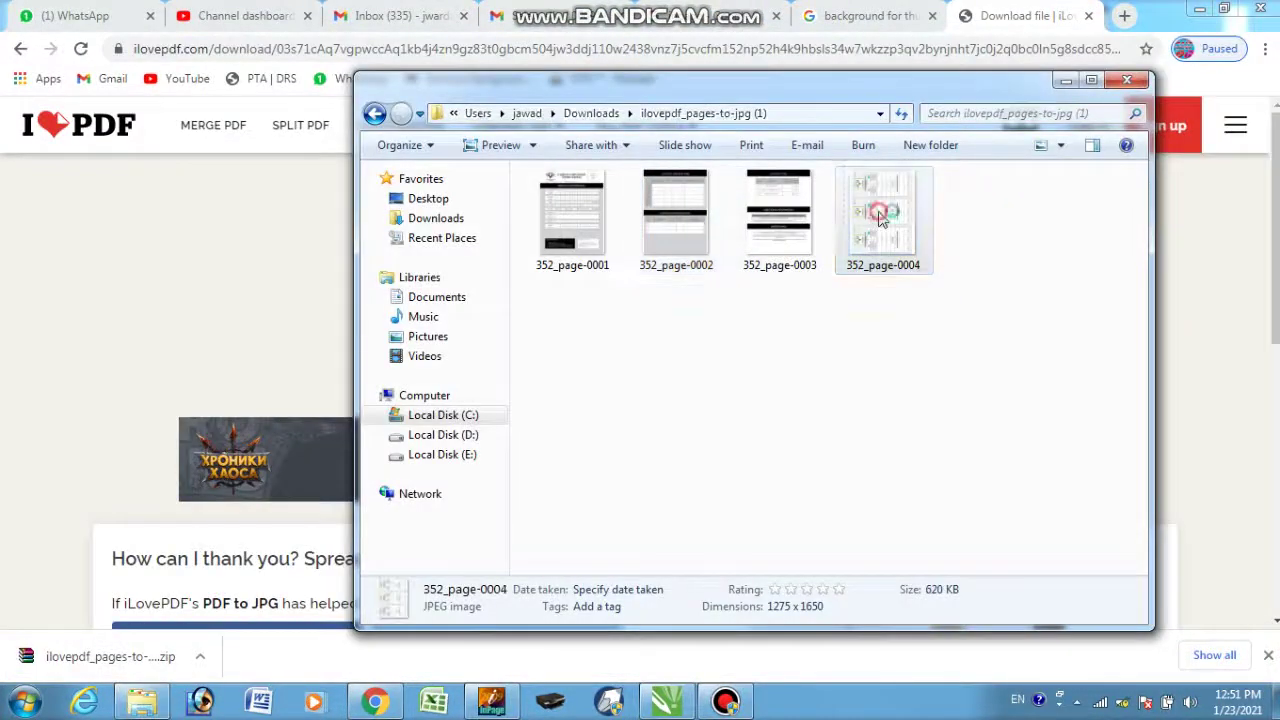
click(1260, 8)
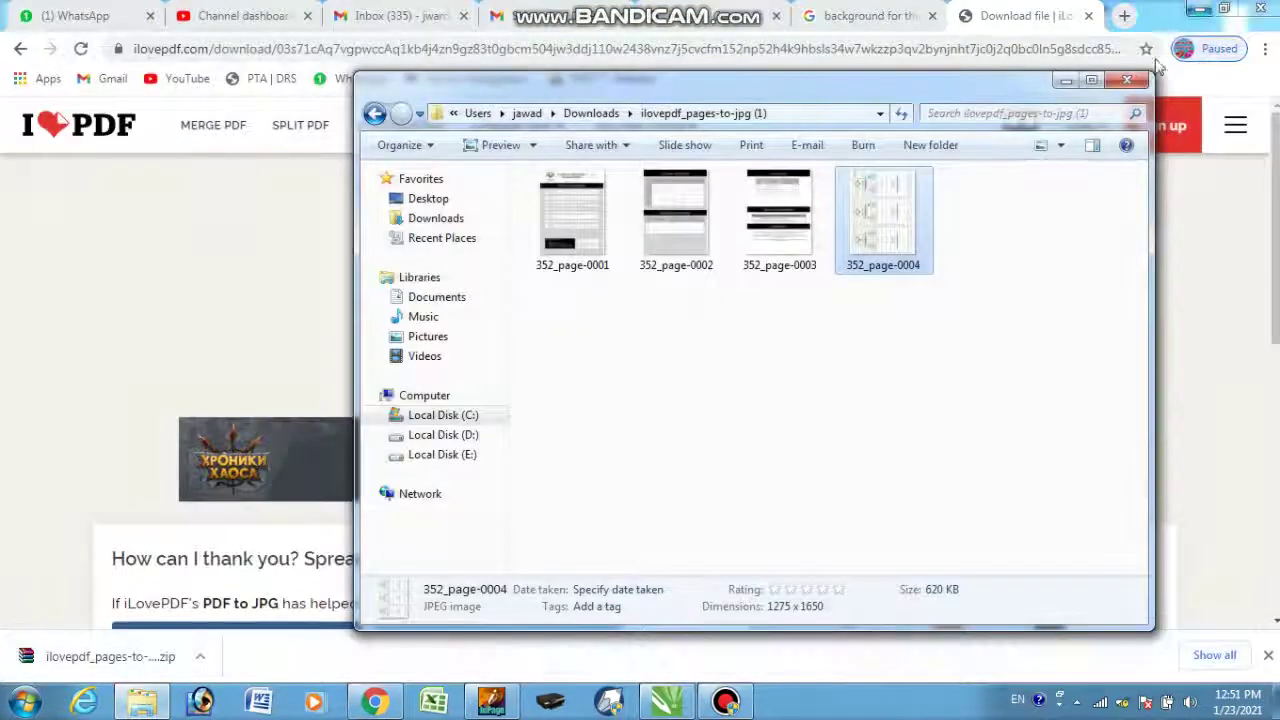
click(1117, 88)
- Open the original 352 PDF from the desktop, examine its pages for comparison with the images, and close it
click(1196, 9)
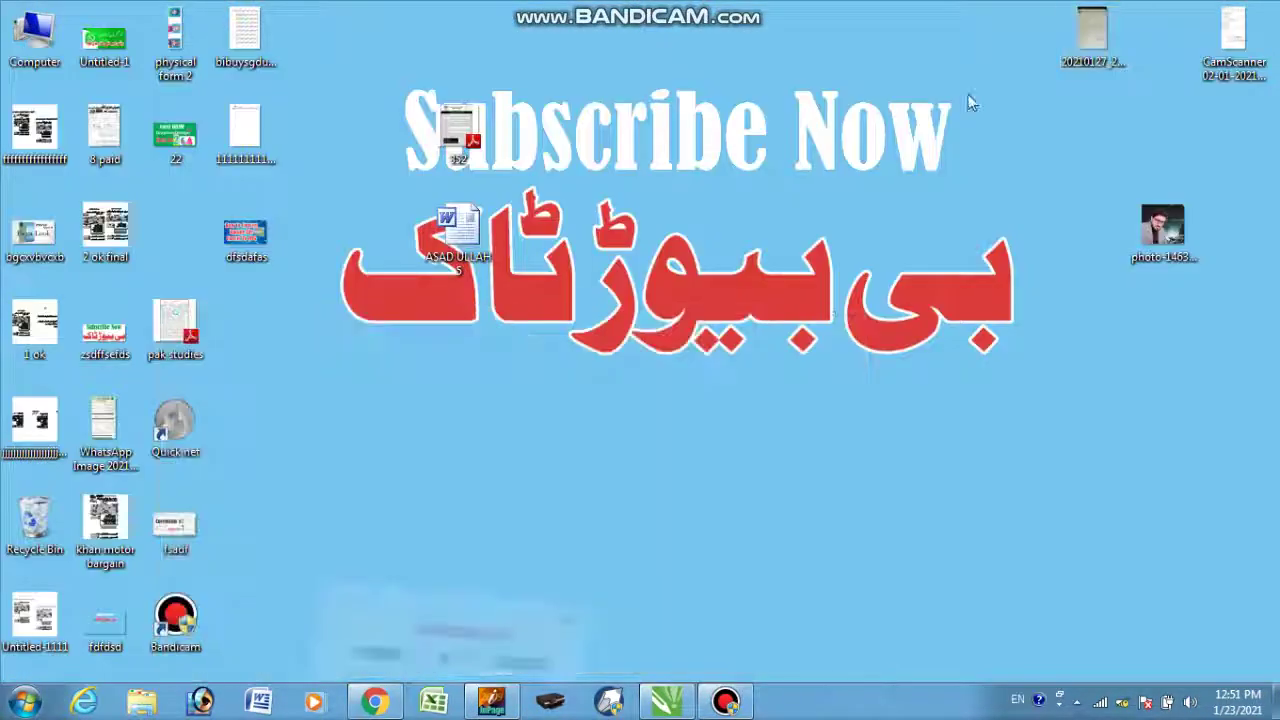
double_click(456, 128)
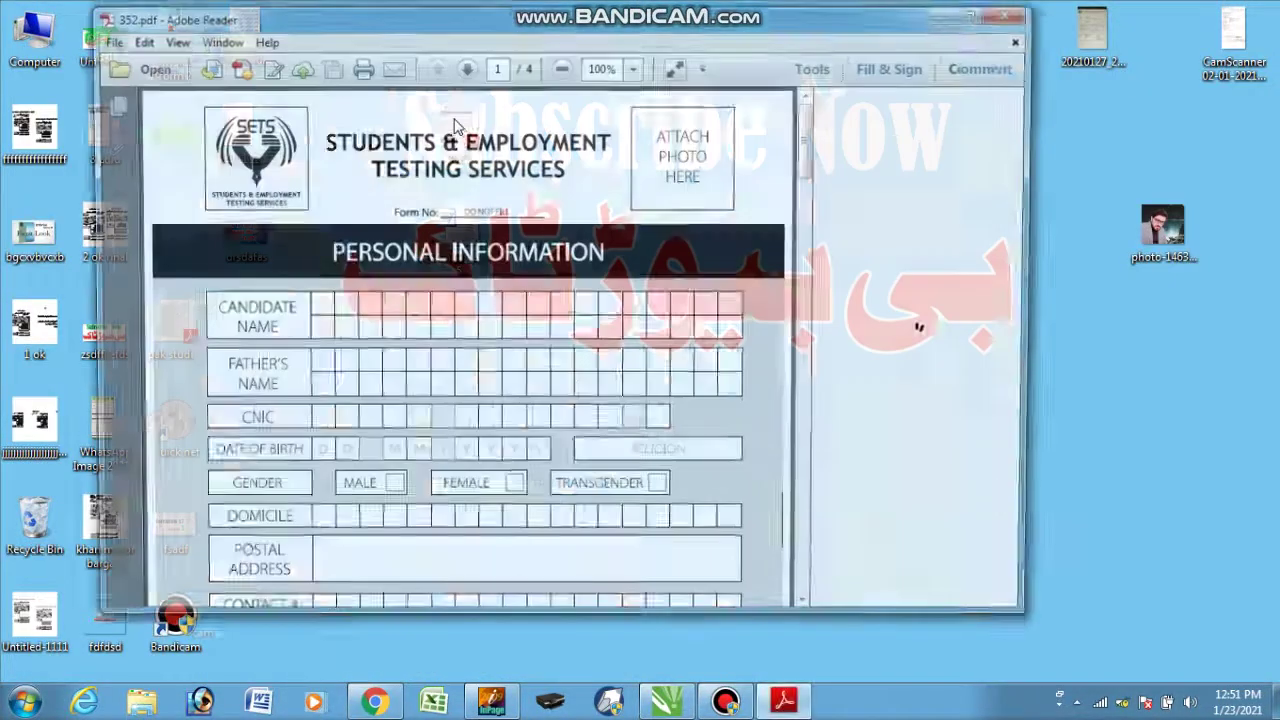
scroll(340, 200, down, 15)
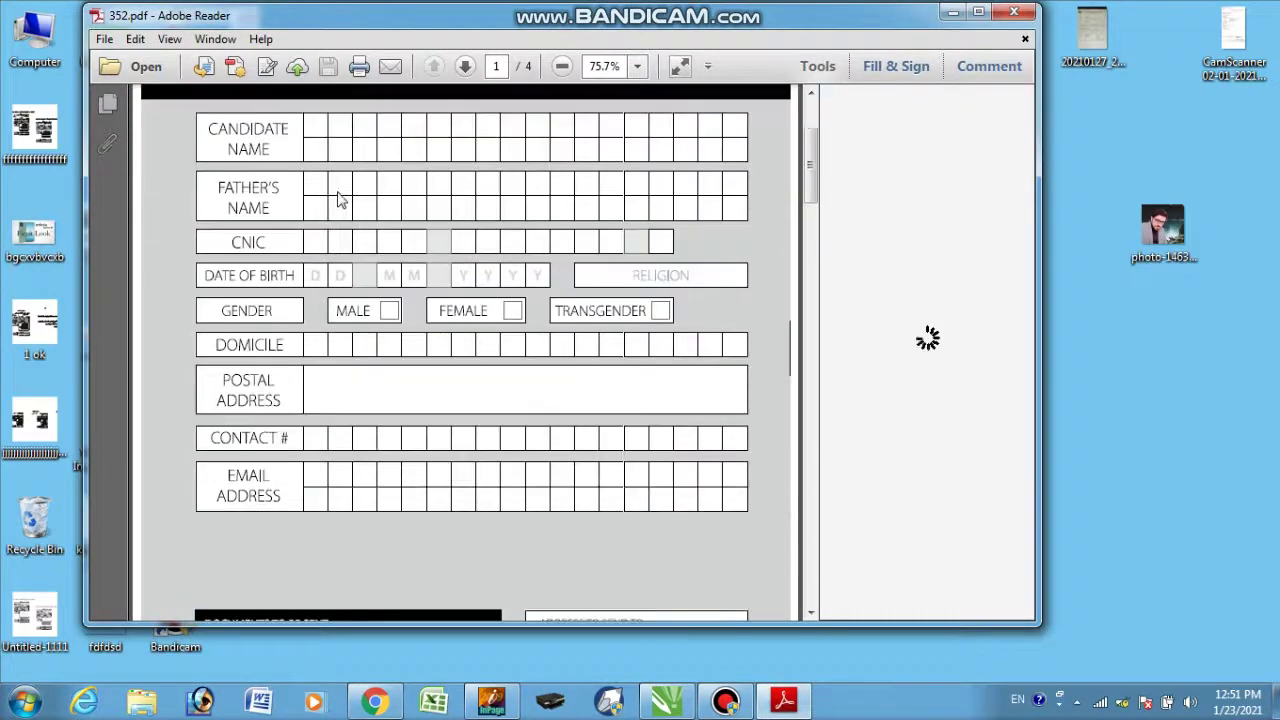
scroll(340, 215, down, 4)
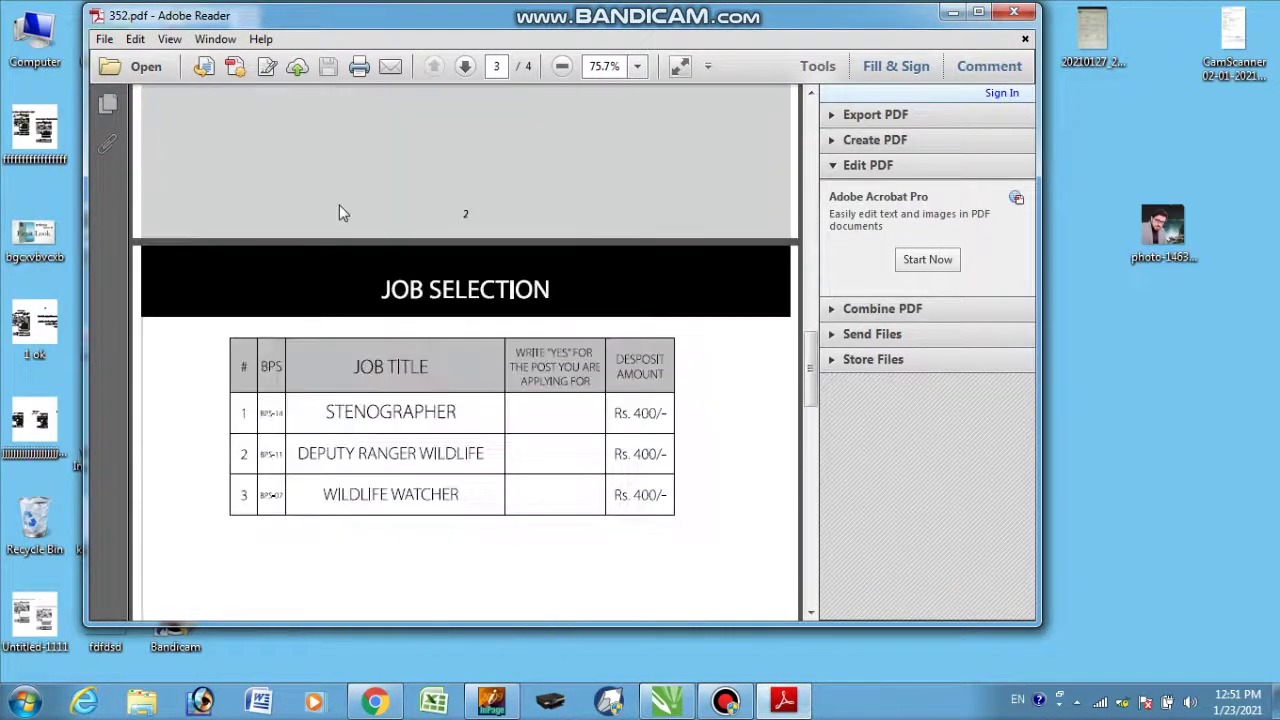
scroll(338, 225, up, 10)
scroll(350, 250, up, 5)
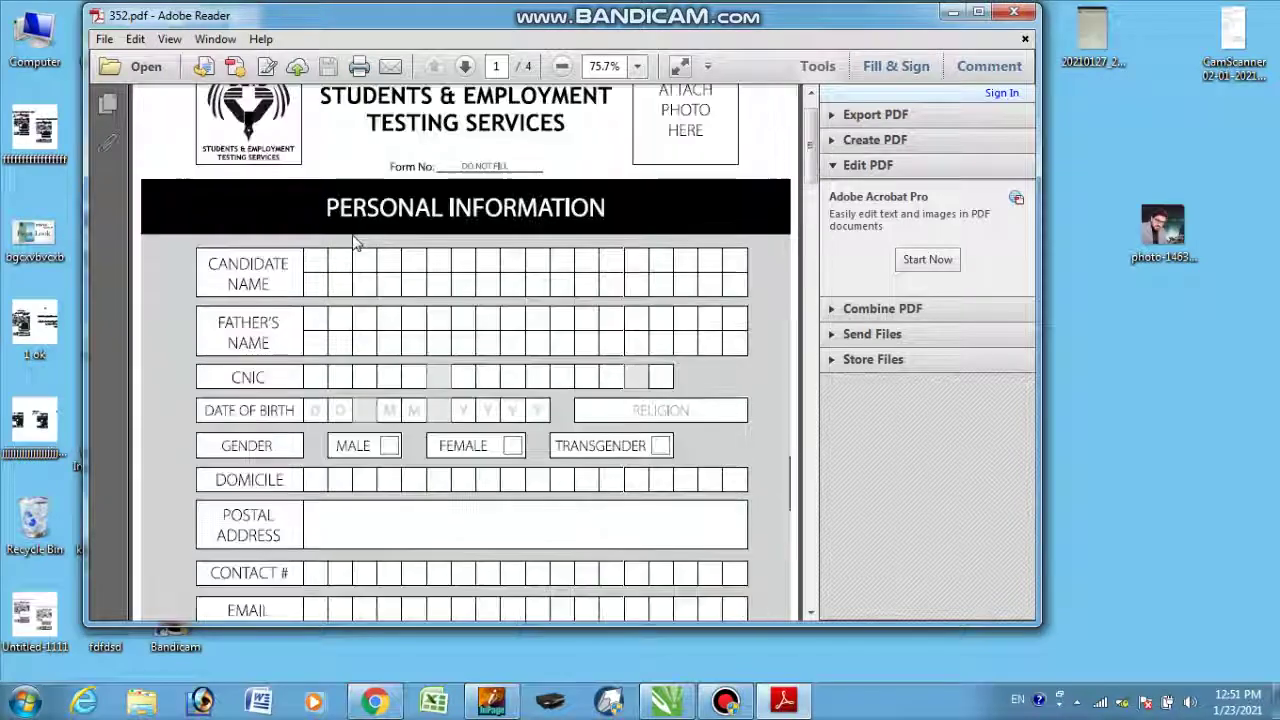
click(1015, 14)
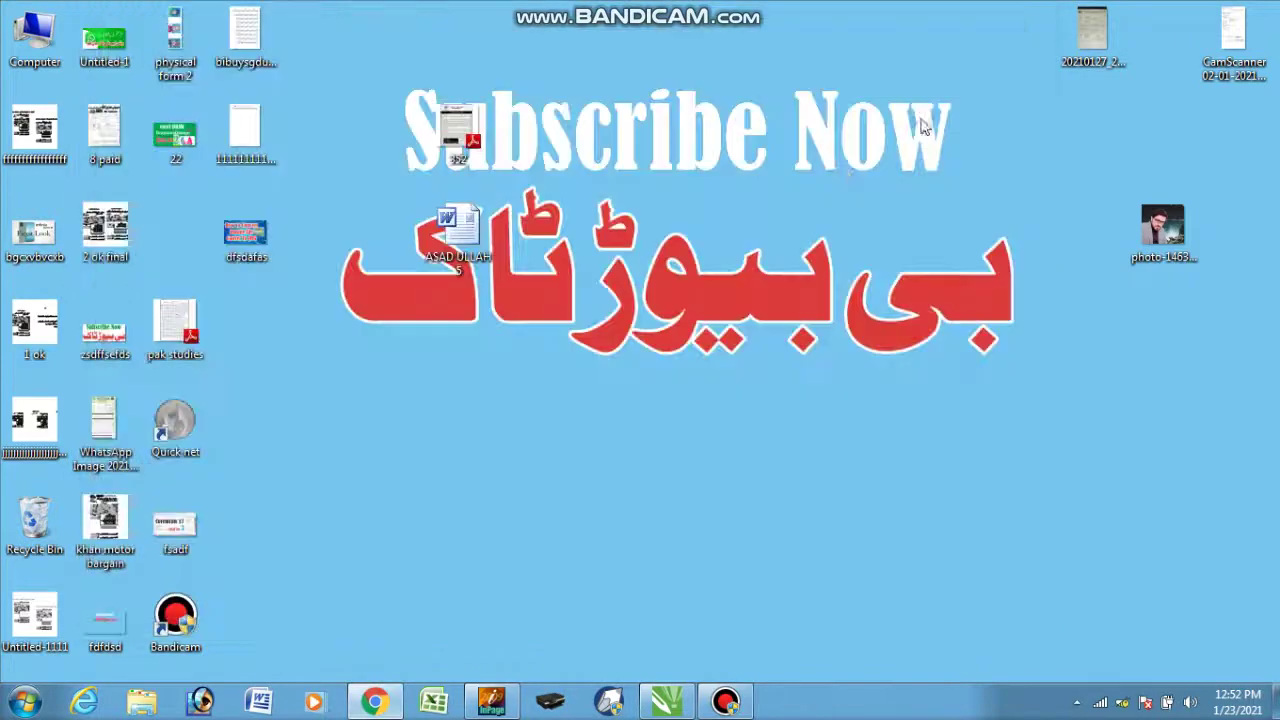
click(724, 703)
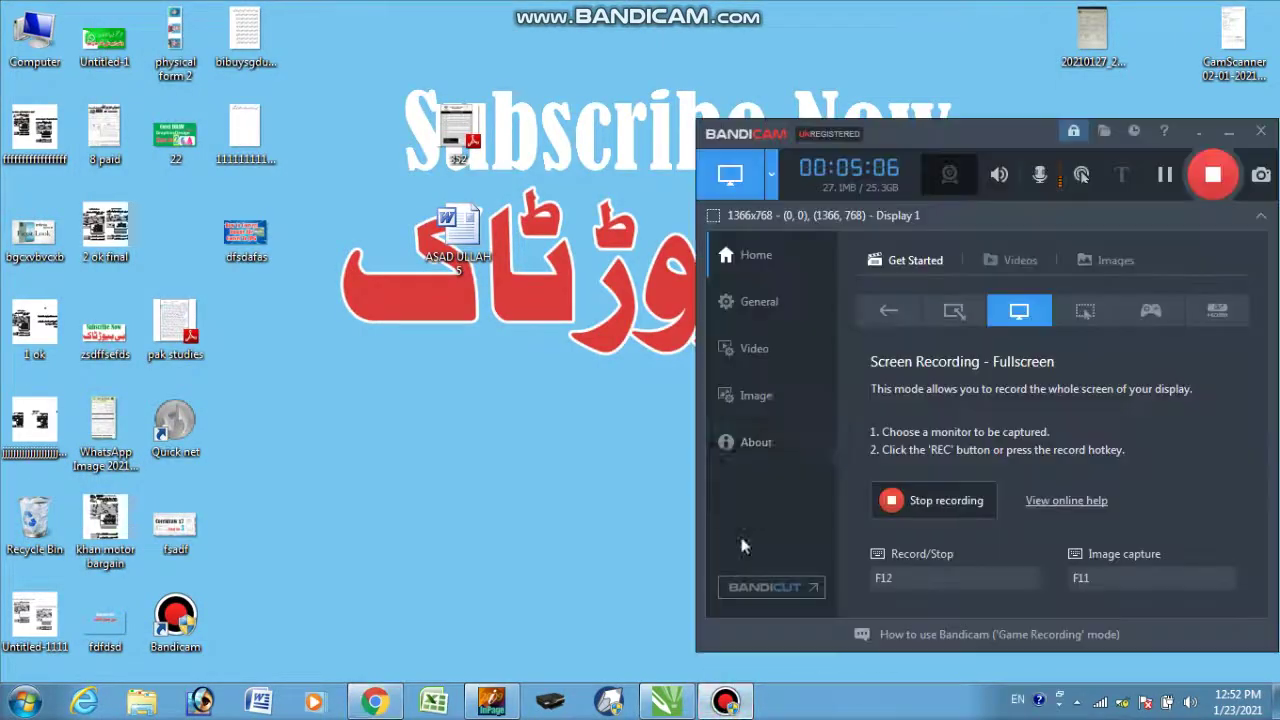